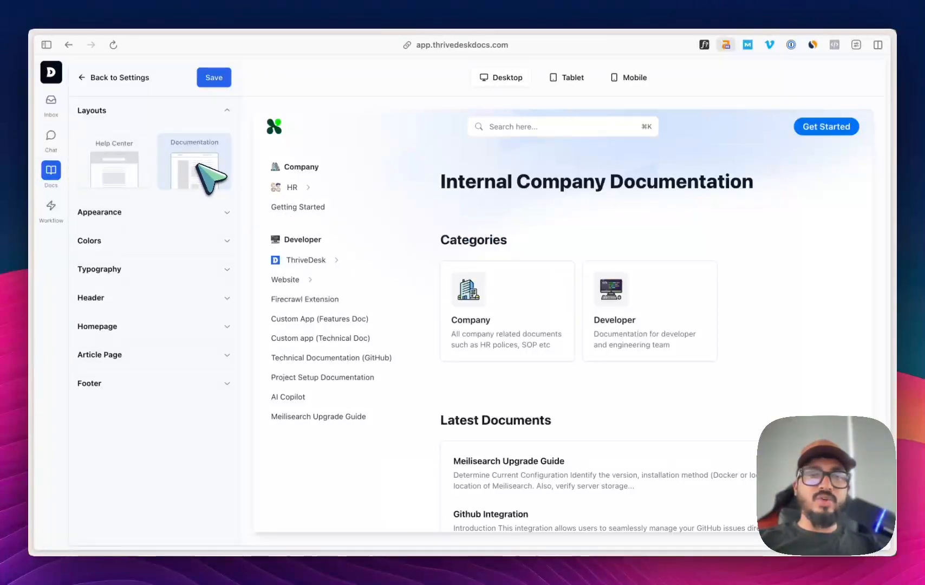
- Try the Help Center layout and return to the Documentation layout
{"action": "left_click", "coordinate": [130, 168]}
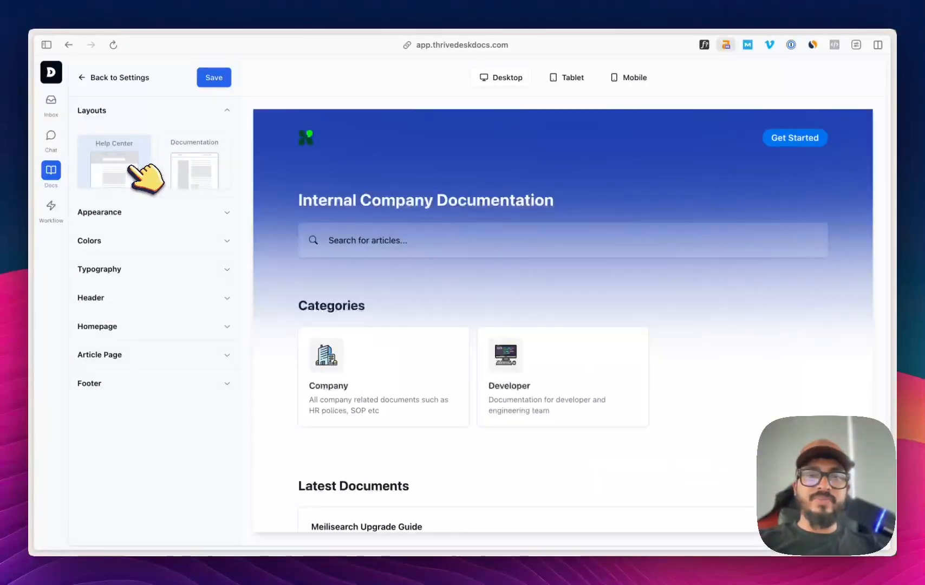
{"action": "left_click", "coordinate": [199, 166]}
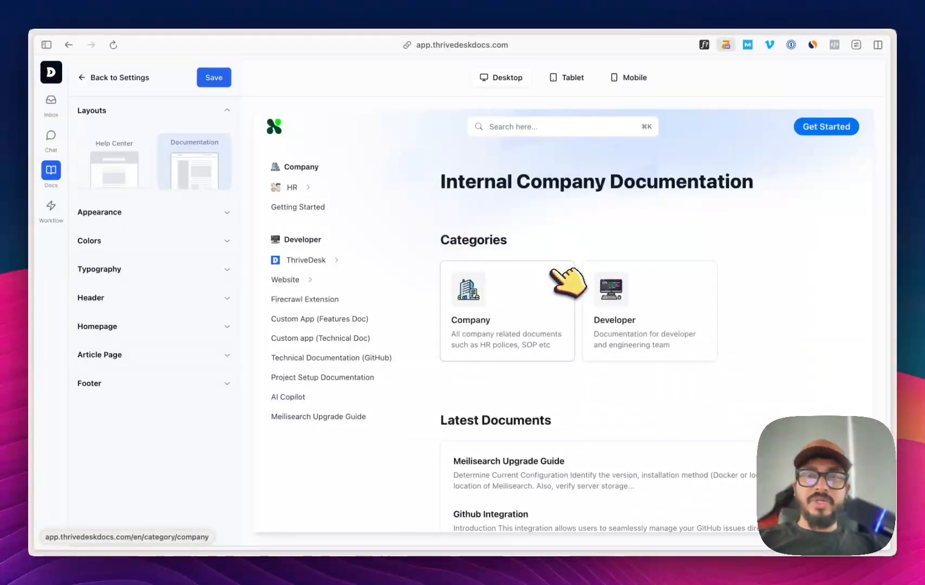
- Review the logo and favicon settings under Appearance, including the dark logo variant, and open the Colors settings
{"action": "left_click", "coordinate": [196, 212]}
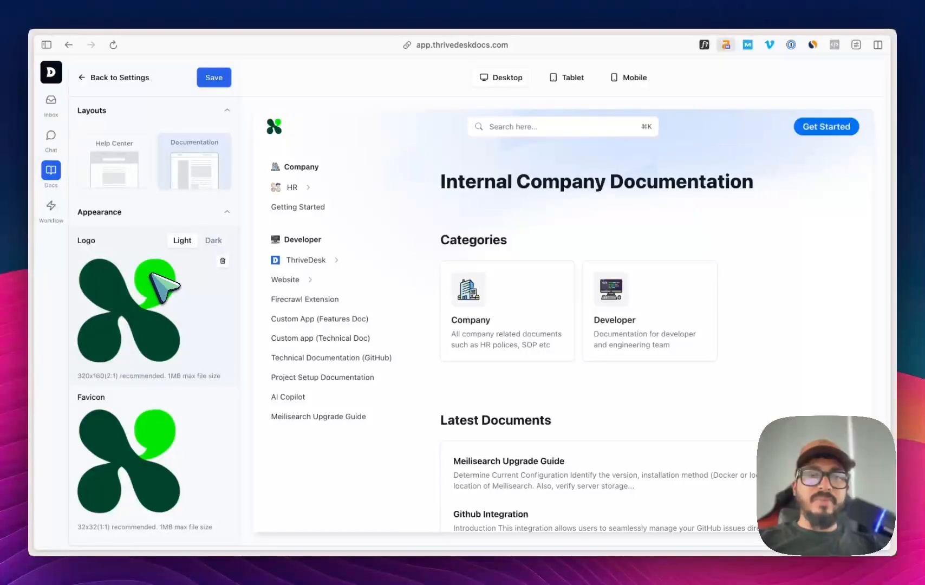
{"action": "scroll", "coordinate": [165, 278], "scroll_direction": "down", "scroll_amount": 5}
{"action": "scroll", "coordinate": [165, 284], "scroll_direction": "up", "scroll_amount": 4}
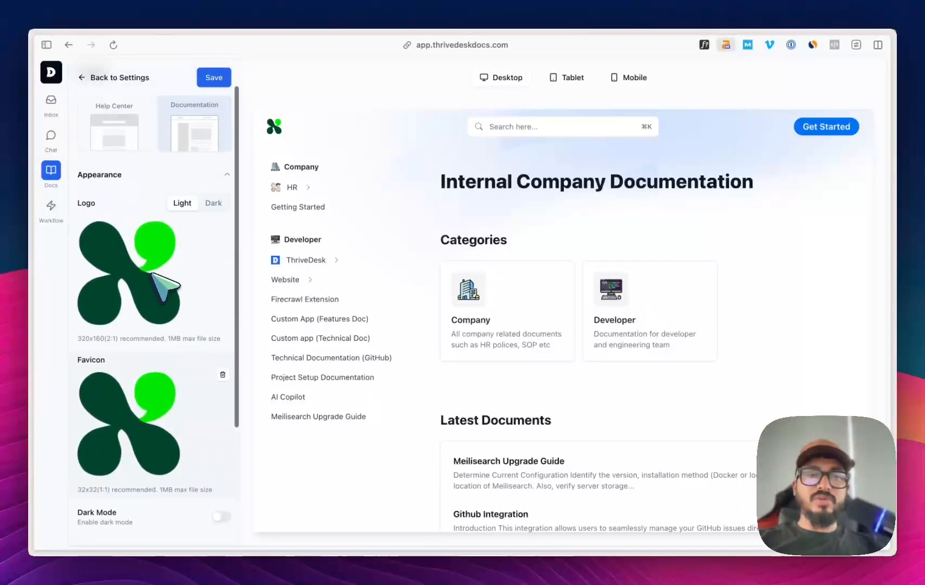
{"action": "left_click", "coordinate": [212, 215]}
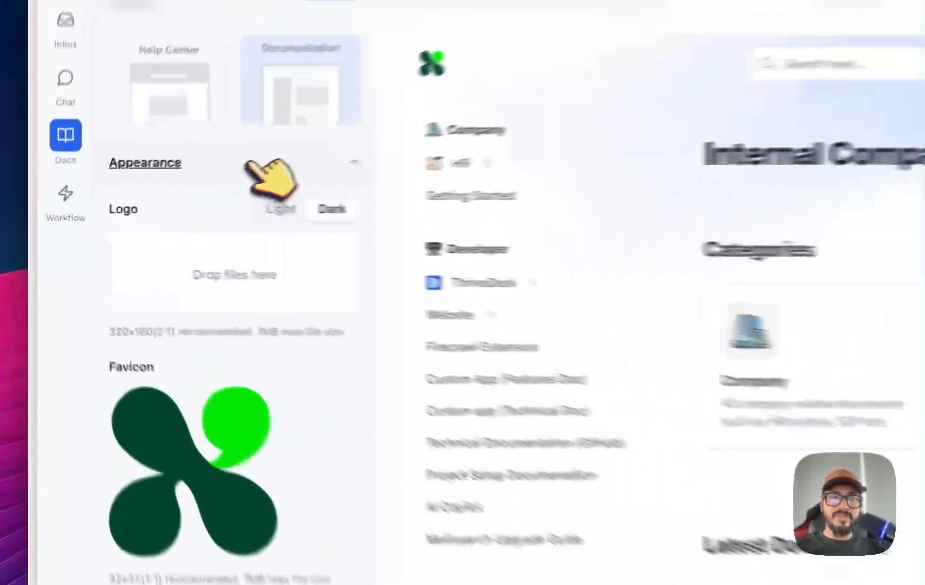
{"action": "left_click", "coordinate": [166, 186]}
{"action": "left_click", "coordinate": [279, 256]}
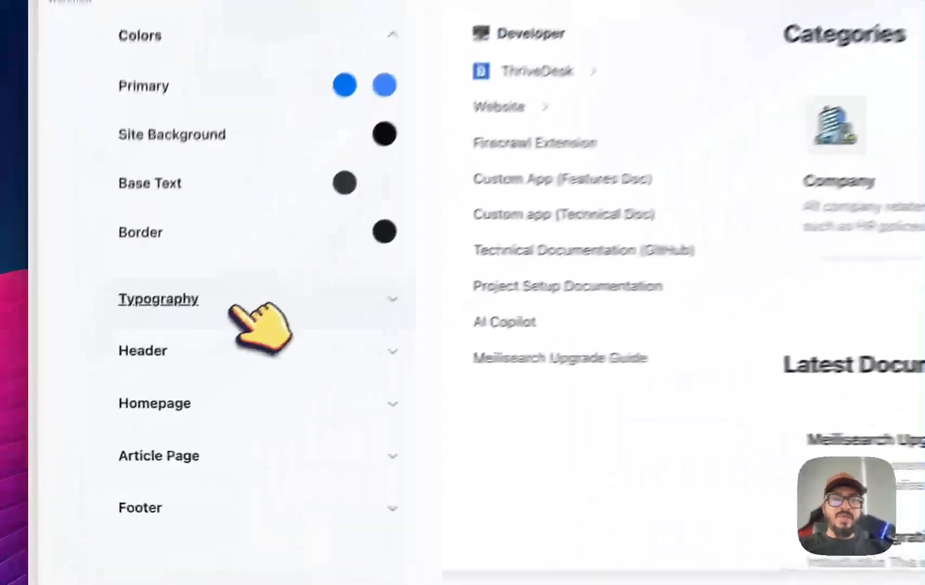
- Set the base font in the Typography settings to Almarai
{"action": "left_click", "coordinate": [231, 306]}
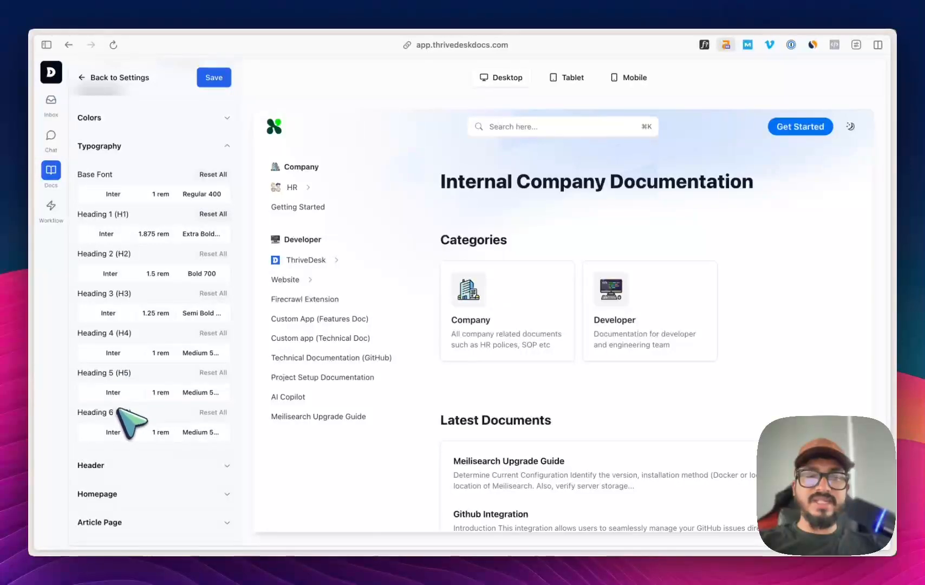
{"action": "scroll", "coordinate": [135, 374], "scroll_direction": "up", "scroll_amount": 3}
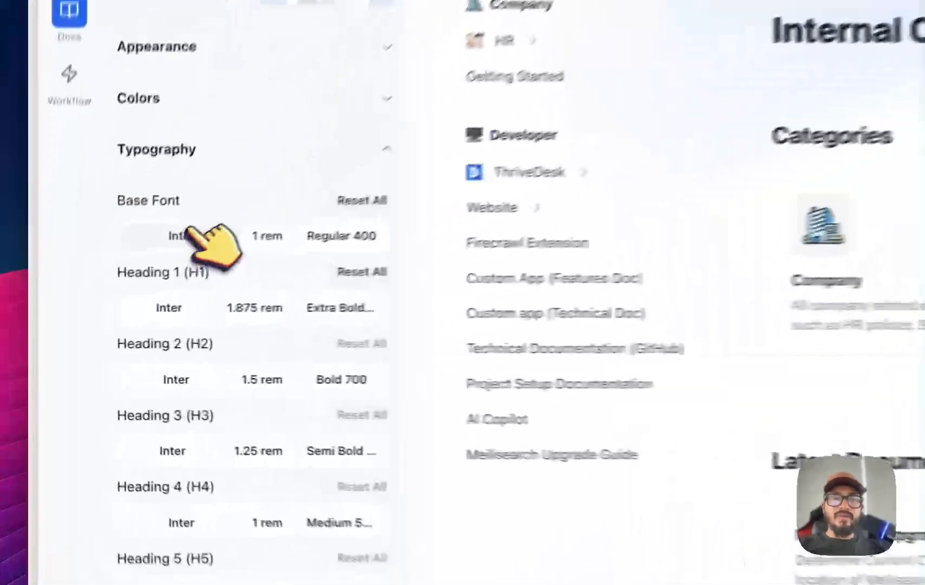
{"action": "left_click", "coordinate": [203, 221]}
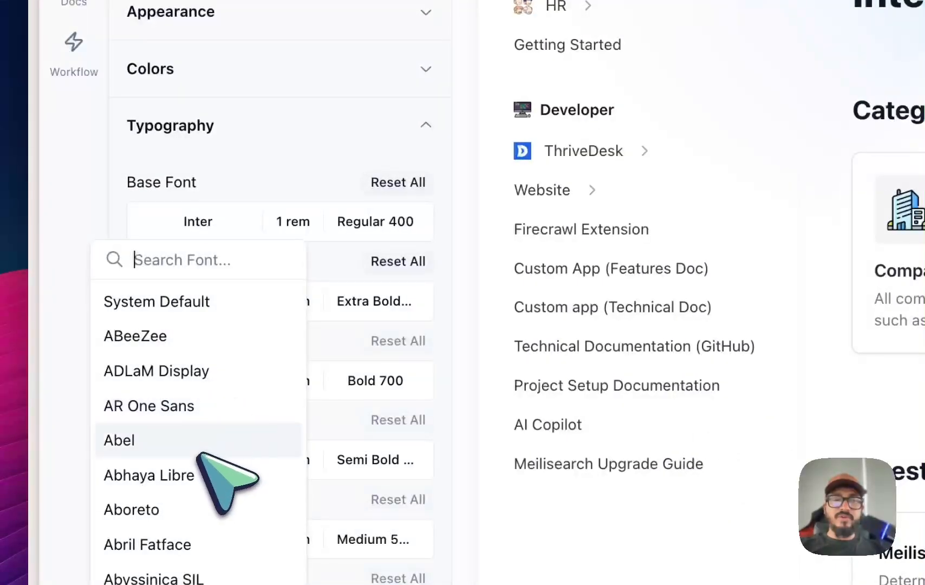
{"action": "scroll", "coordinate": [201, 455], "scroll_direction": "down", "scroll_amount": 5}
{"action": "scroll", "coordinate": [200, 460], "scroll_direction": "down", "scroll_amount": 8}
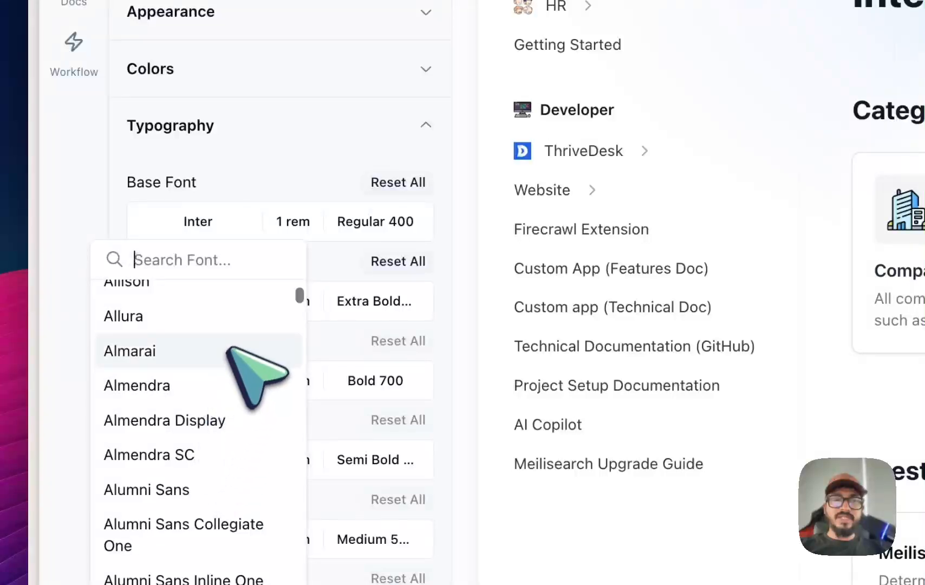
{"action": "left_click", "coordinate": [232, 349]}
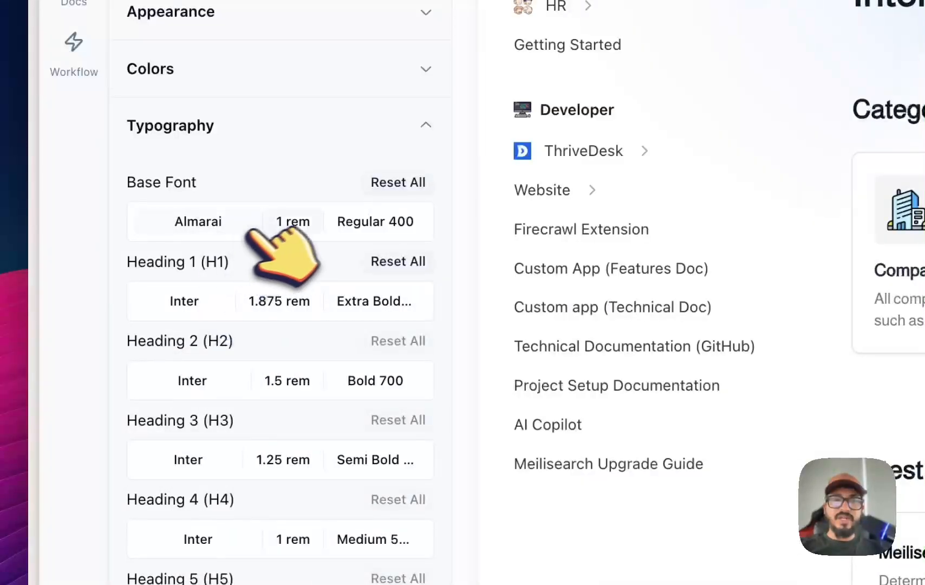
- Examine the base font's size and spacing controls and its weight variants, and close the Typography settings
{"action": "left_click", "coordinate": [292, 221]}
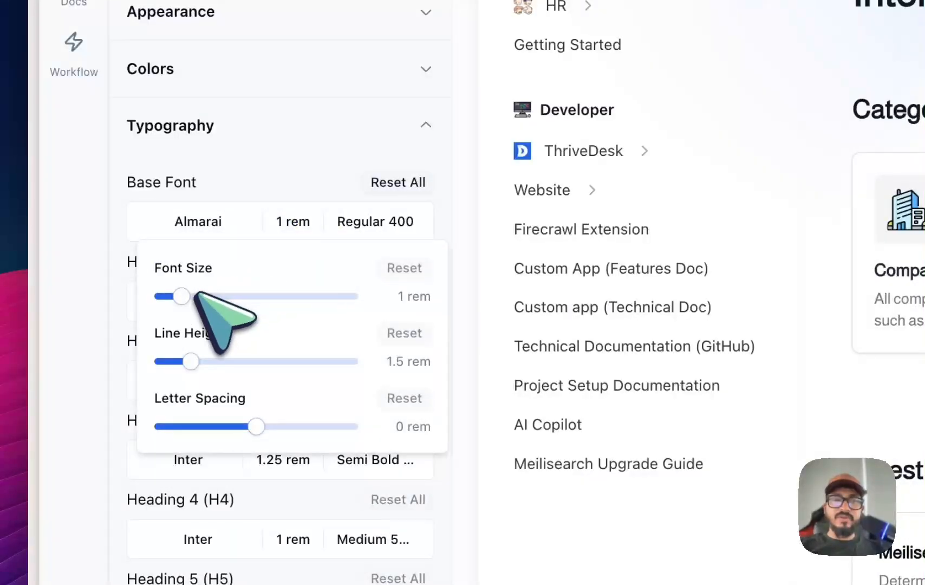
{"action": "left_click", "coordinate": [387, 219]}
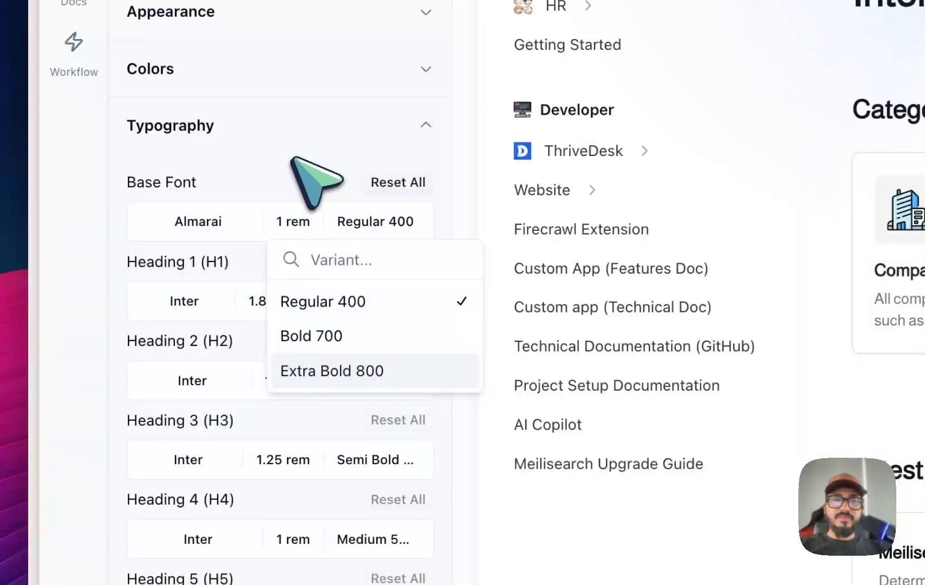
{"action": "left_click", "coordinate": [316, 142]}
{"action": "left_click", "coordinate": [317, 142]}
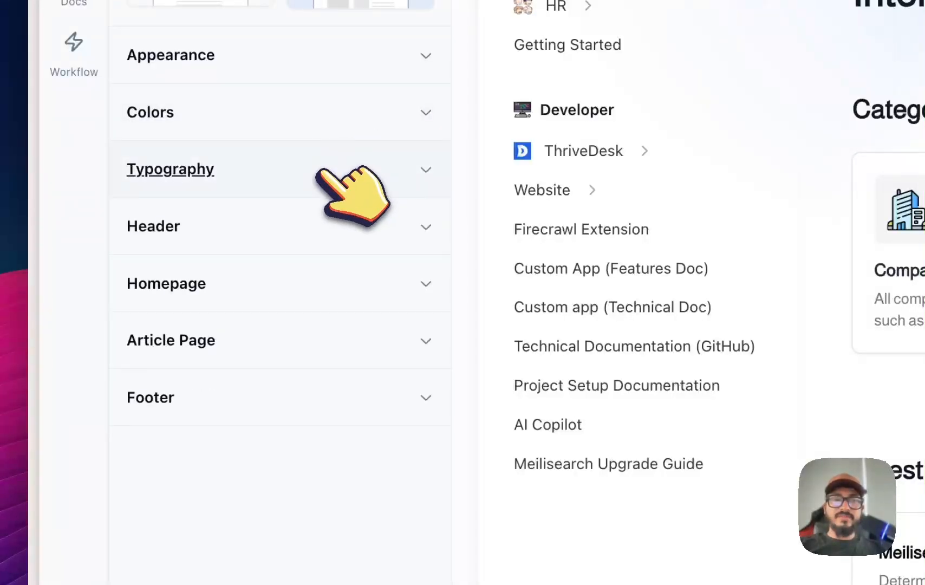
- Set the Pixabay photo of the goat on a cliff as the header's light-mode background image
{"action": "left_click", "coordinate": [314, 216]}
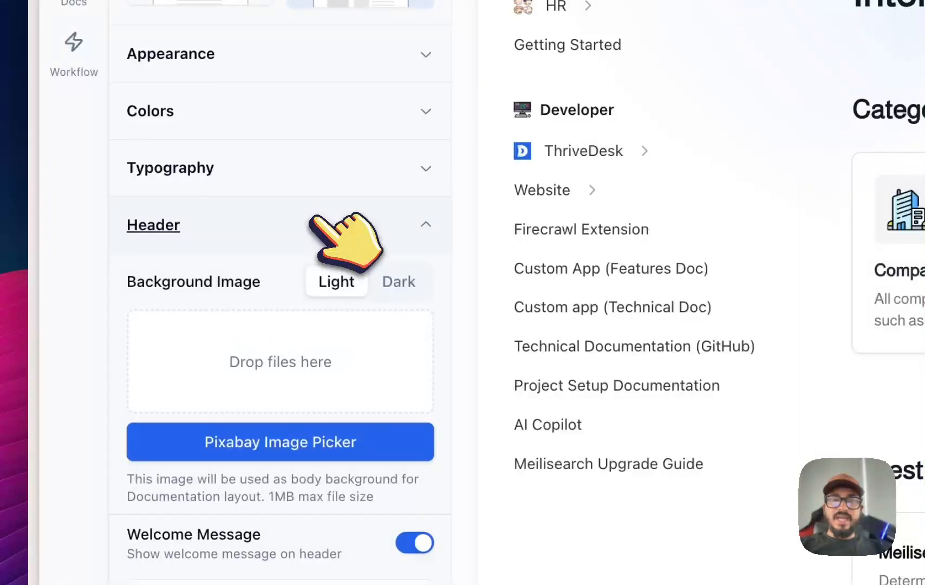
{"action": "scroll", "coordinate": [313, 216], "scroll_direction": "down", "scroll_amount": 2}
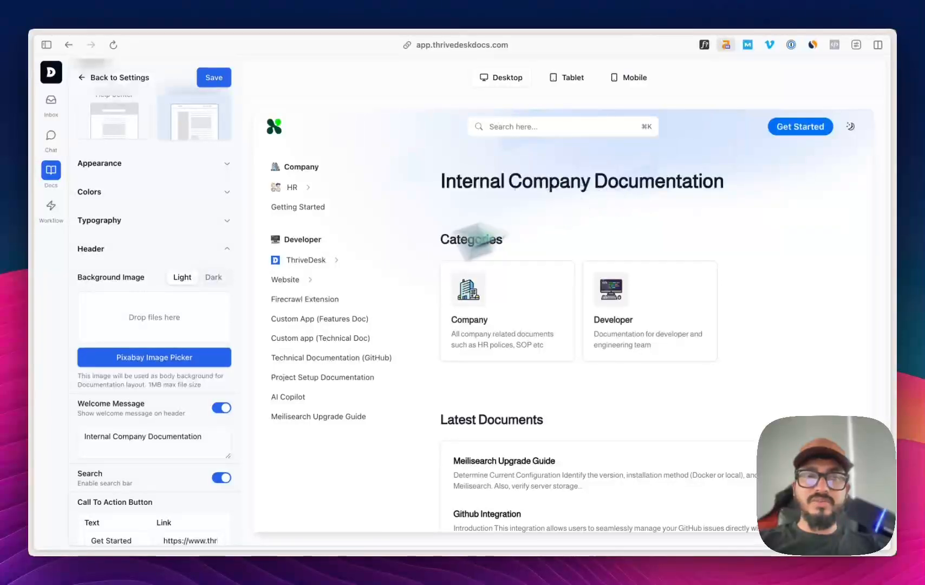
{"action": "left_click", "coordinate": [173, 321]}
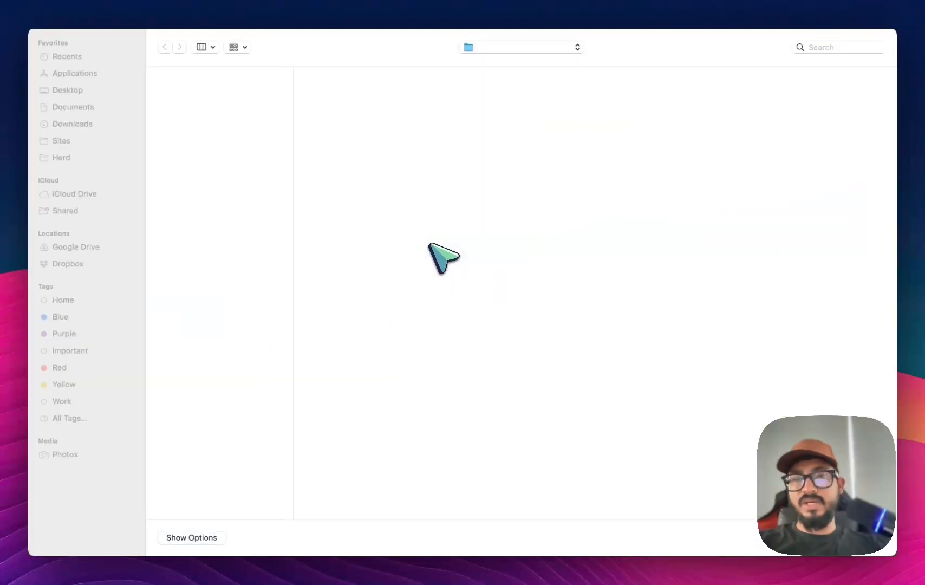
{"action": "key", "text": "Escape"}
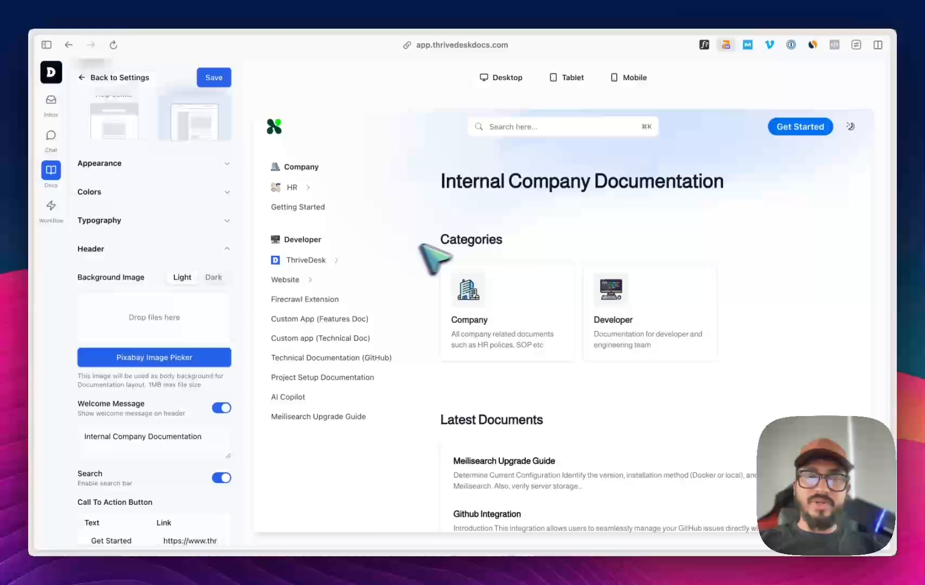
{"action": "left_click", "coordinate": [142, 355]}
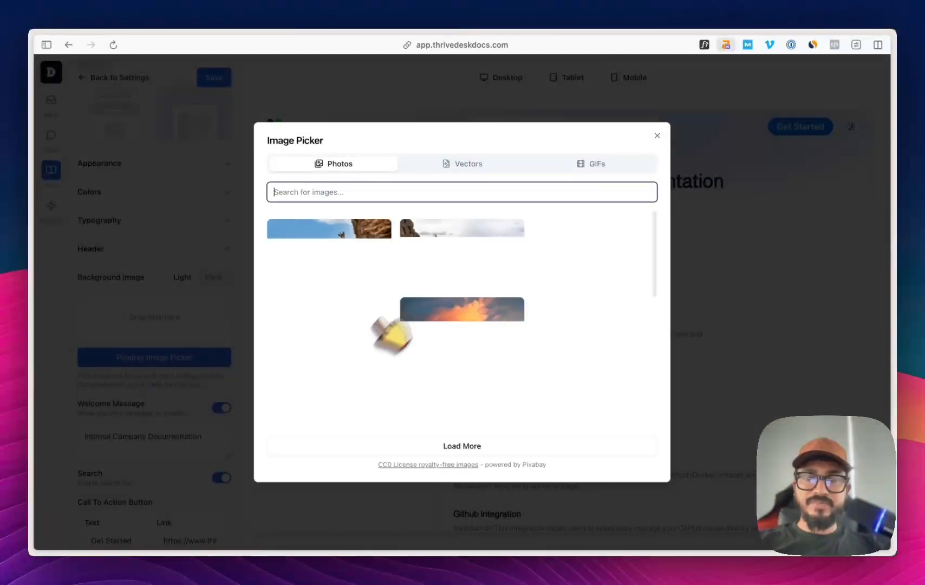
{"action": "left_click", "coordinate": [462, 264]}
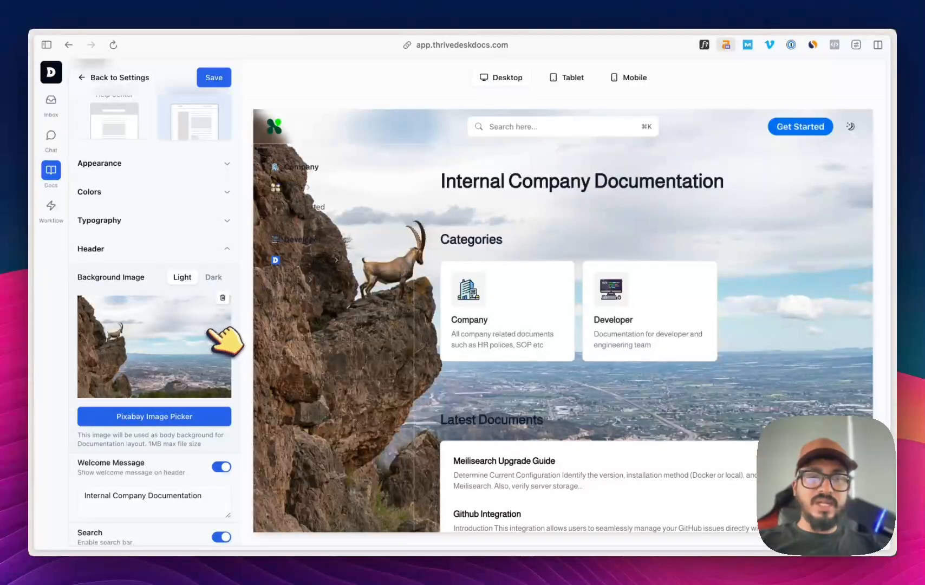
- Preview the photo background in the Help Center layout and return to the Documentation layout
{"action": "scroll", "coordinate": [222, 344], "scroll_direction": "down", "scroll_amount": 8}
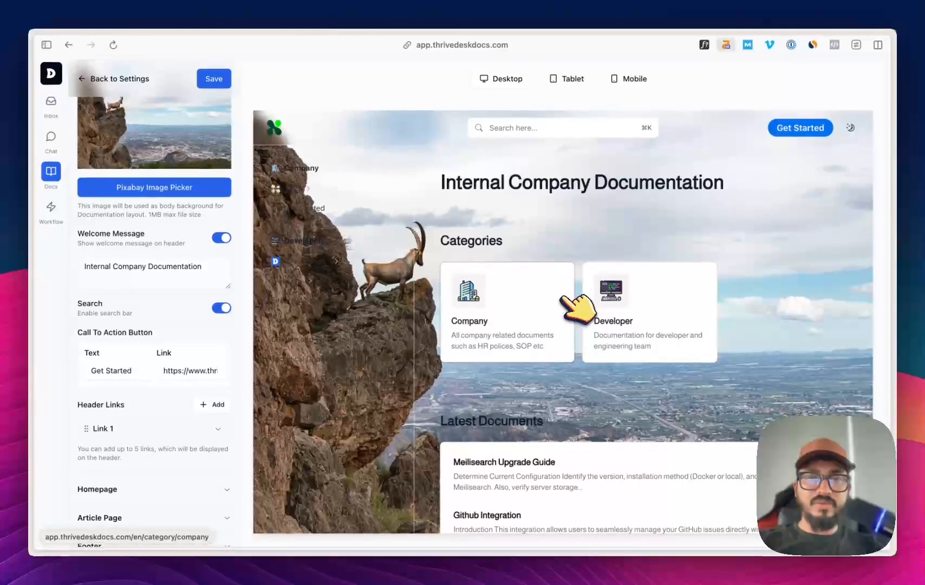
{"action": "scroll", "coordinate": [238, 274], "scroll_direction": "up", "scroll_amount": 10}
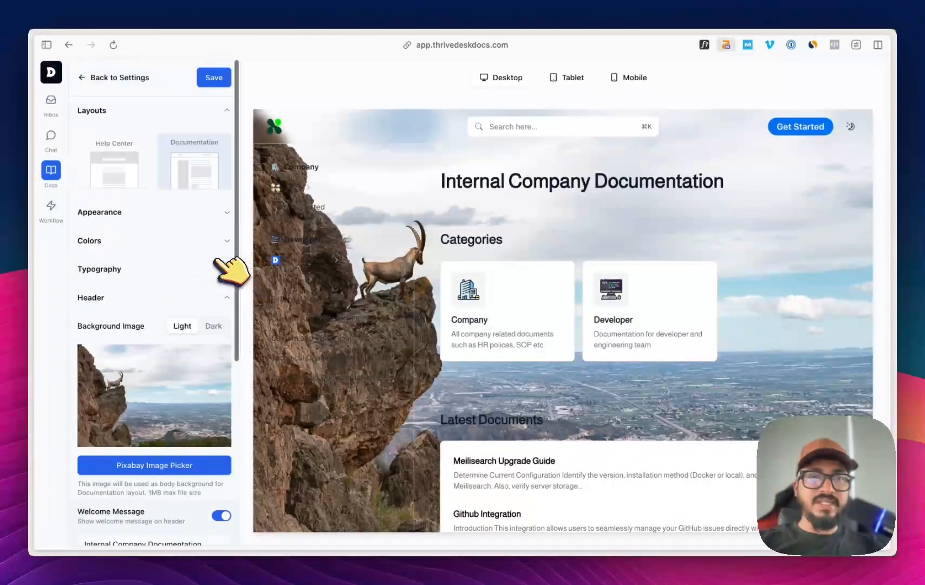
{"action": "left_click", "coordinate": [144, 171]}
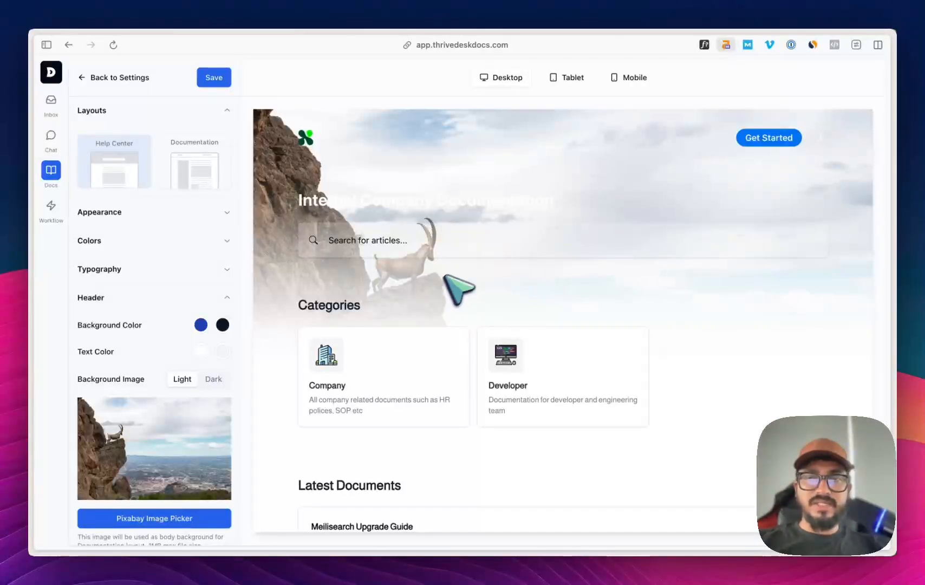
{"action": "left_click", "coordinate": [209, 178]}
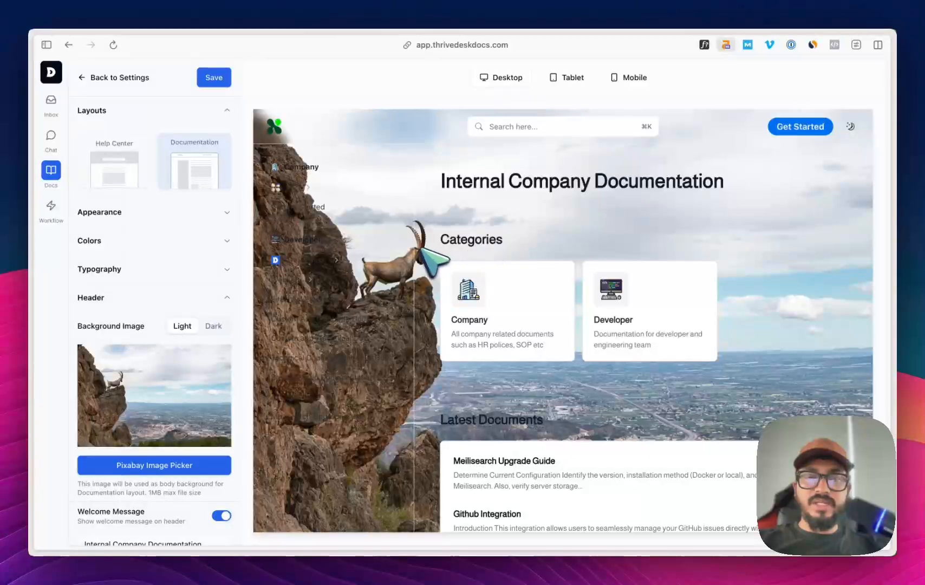
- Remove the photo from the header's light-mode background image
{"action": "mouse_move", "coordinate": [195, 352]}
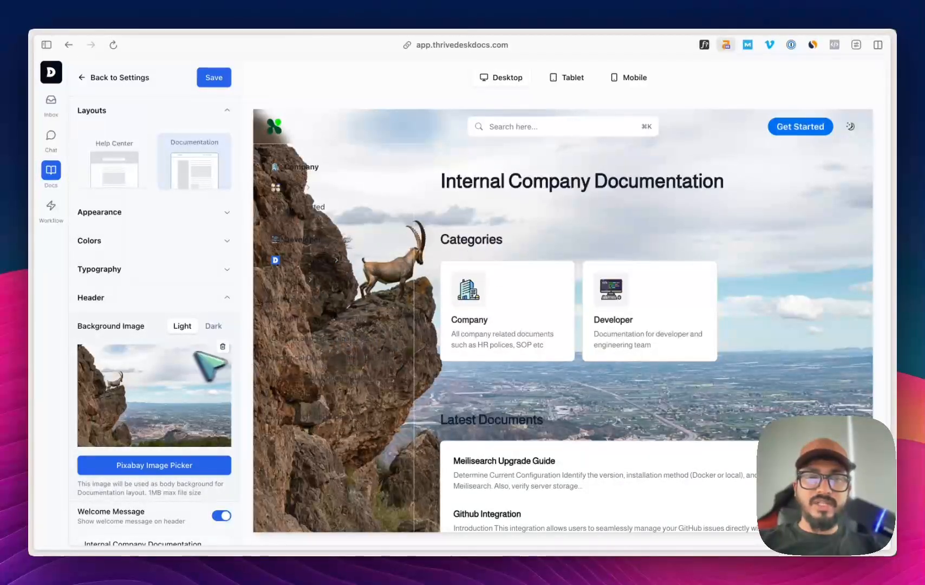
{"action": "left_click", "coordinate": [222, 347]}
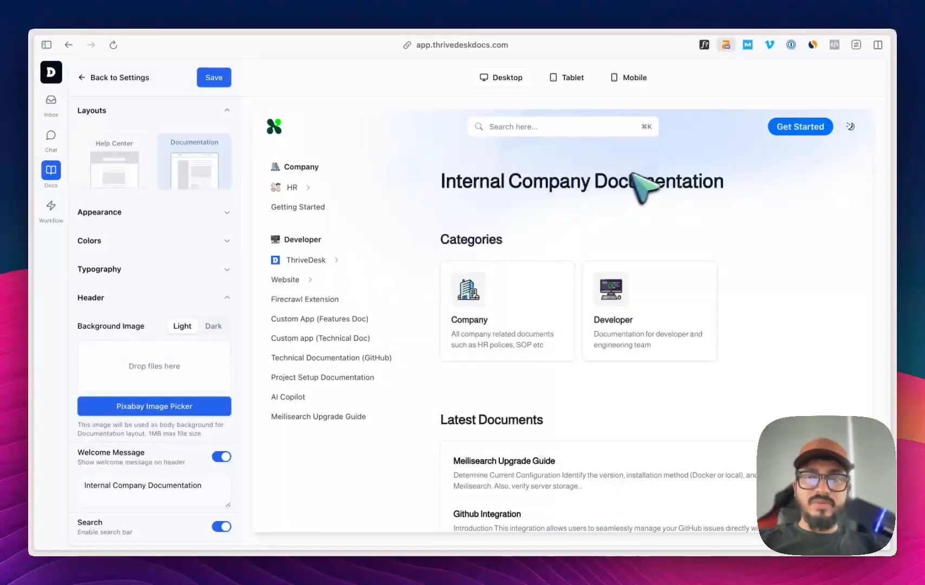
- Show the header's dark-mode background image slot and try the search bar switch
{"action": "left_click", "coordinate": [219, 326]}
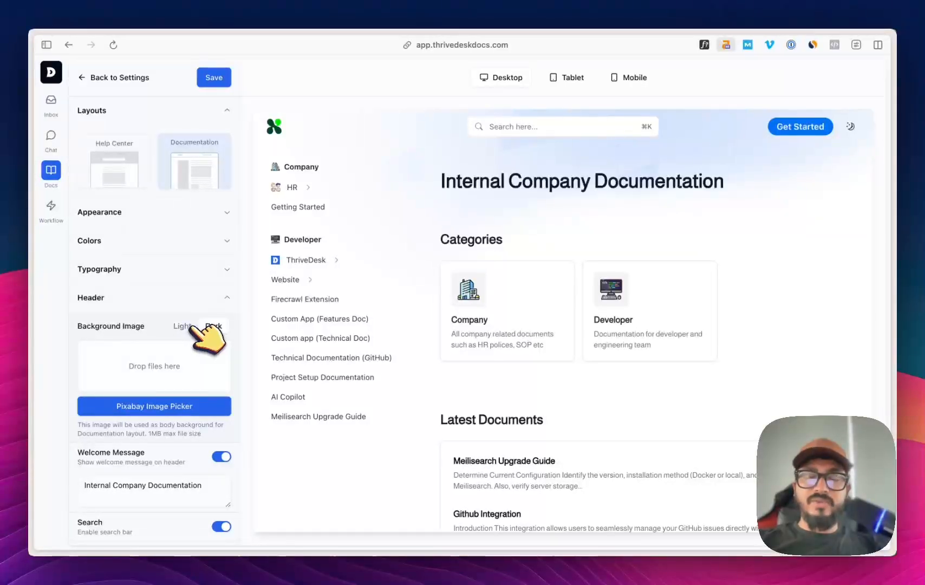
{"action": "scroll", "coordinate": [195, 328], "scroll_direction": "down", "scroll_amount": 5}
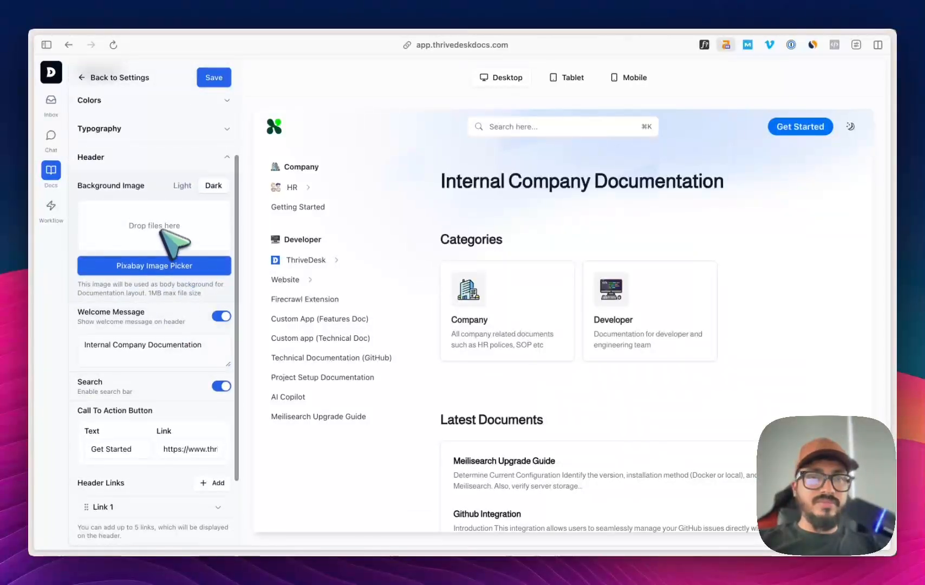
{"action": "scroll", "coordinate": [171, 235], "scroll_direction": "down", "scroll_amount": 3}
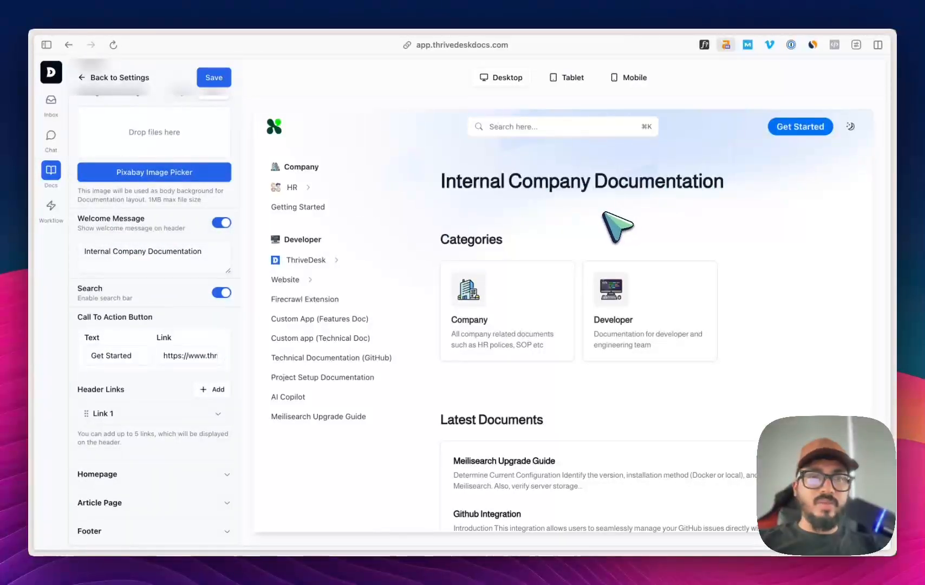
{"action": "left_click", "coordinate": [222, 292]}
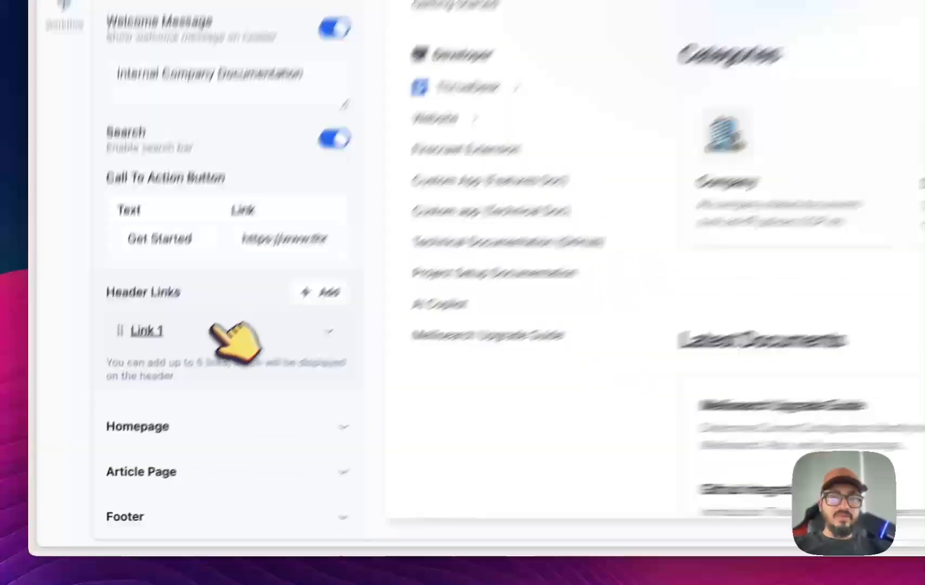
- Set the first header link's text to Home and its URL to #, and collapse the link
{"action": "left_click", "coordinate": [142, 413]}
{"action": "left_click", "coordinate": [144, 411]}
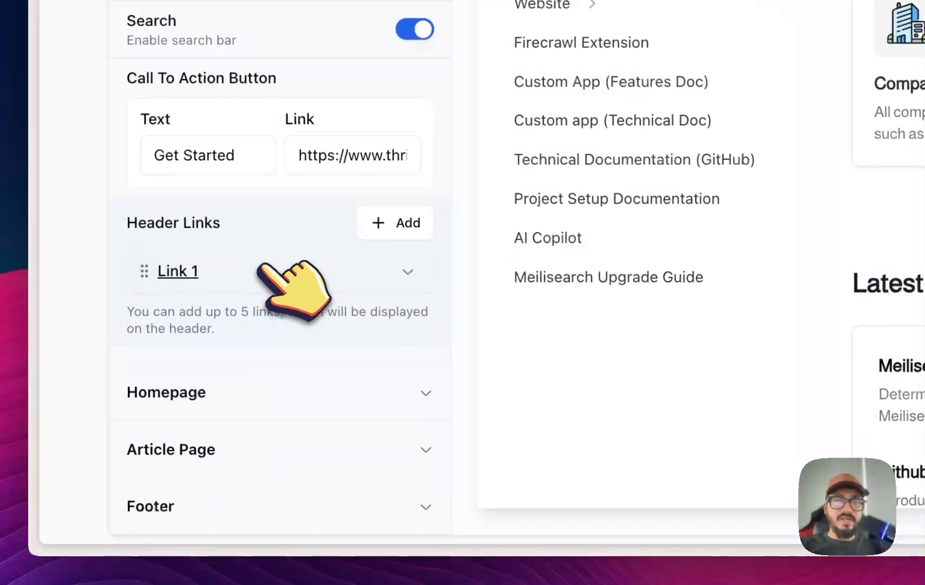
{"action": "left_click", "coordinate": [259, 268]}
{"action": "left_click", "coordinate": [232, 355]}
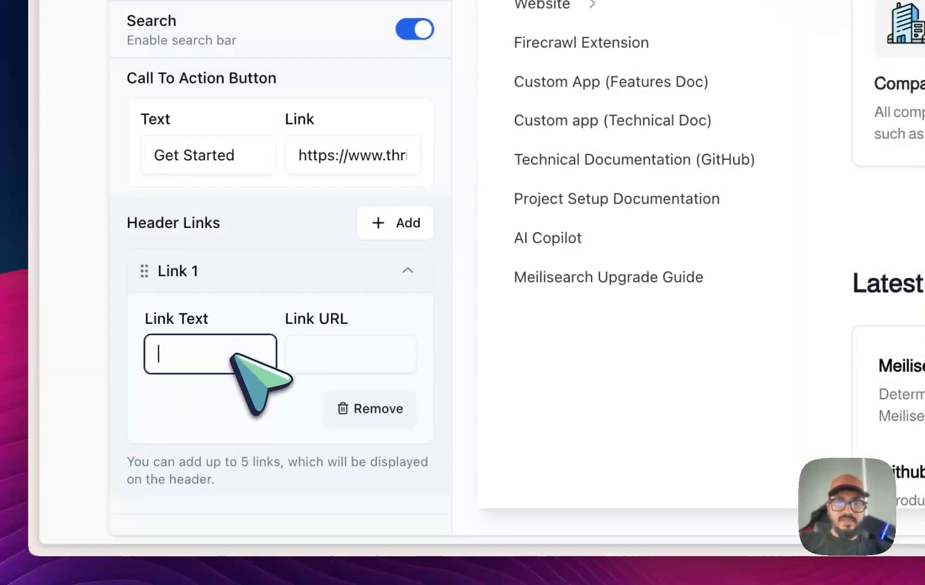
{"action": "type", "text": "Home"}
{"action": "key", "text": "Tab"}
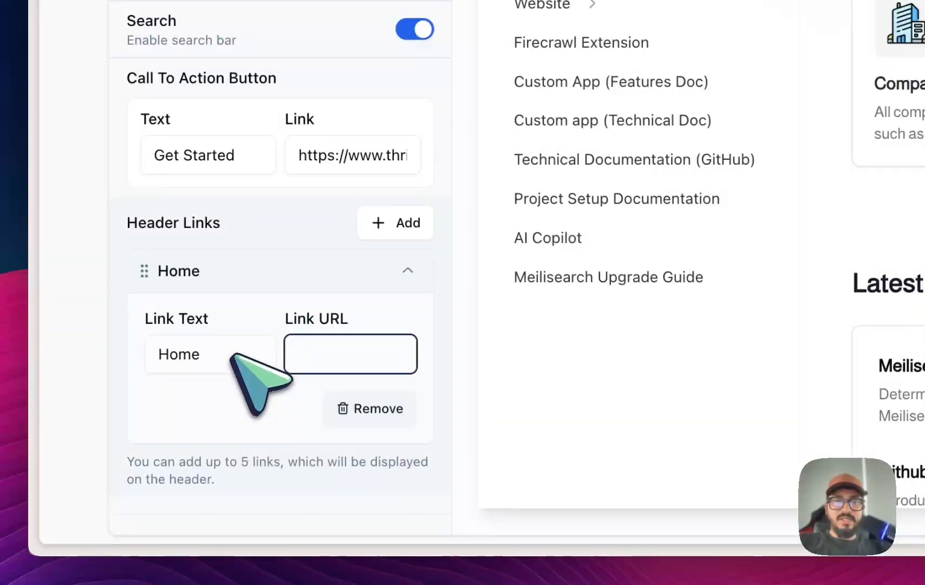
{"action": "type", "text": "#"}
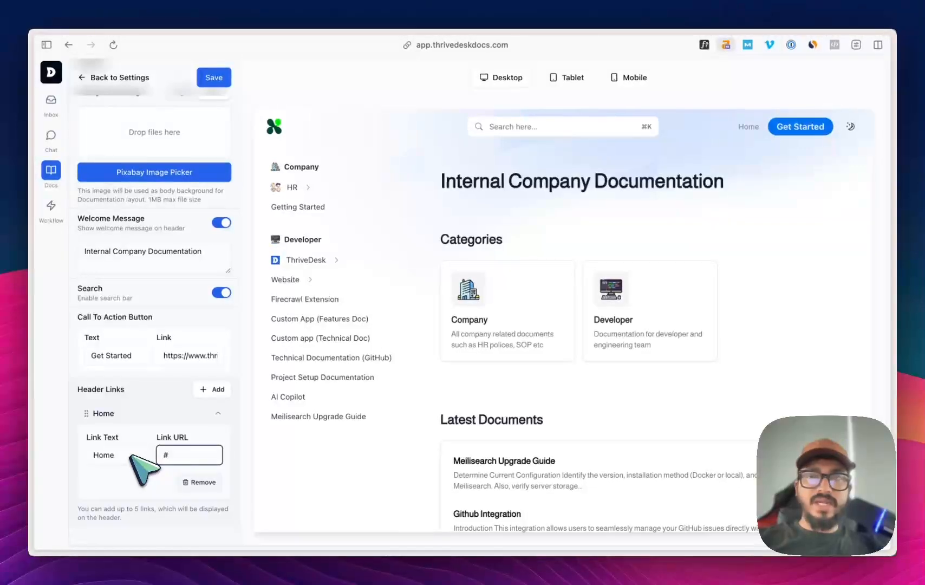
{"action": "left_click", "coordinate": [152, 415]}
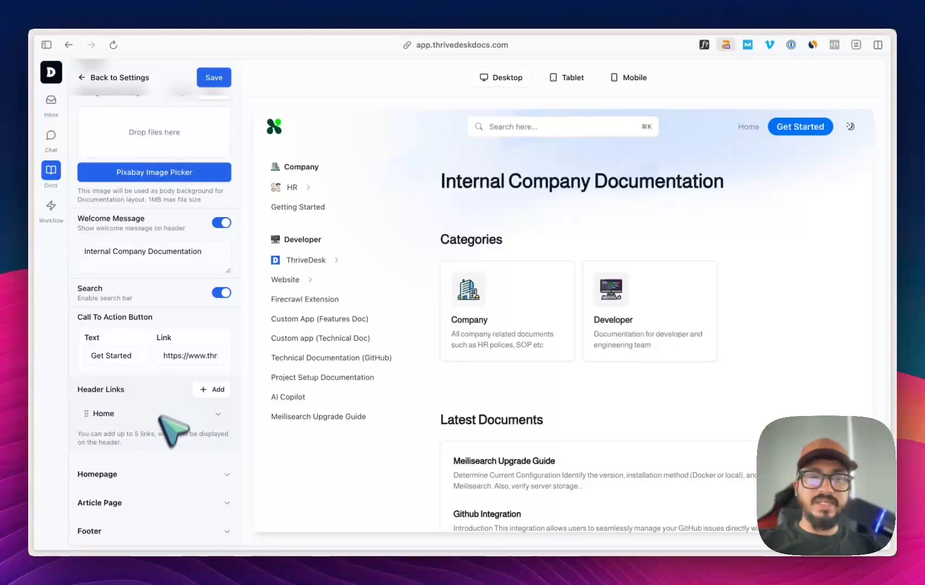
- Open the Homepage settings and examine the categories, latest documents and popular documents sections in the preview
{"action": "left_click", "coordinate": [163, 475]}
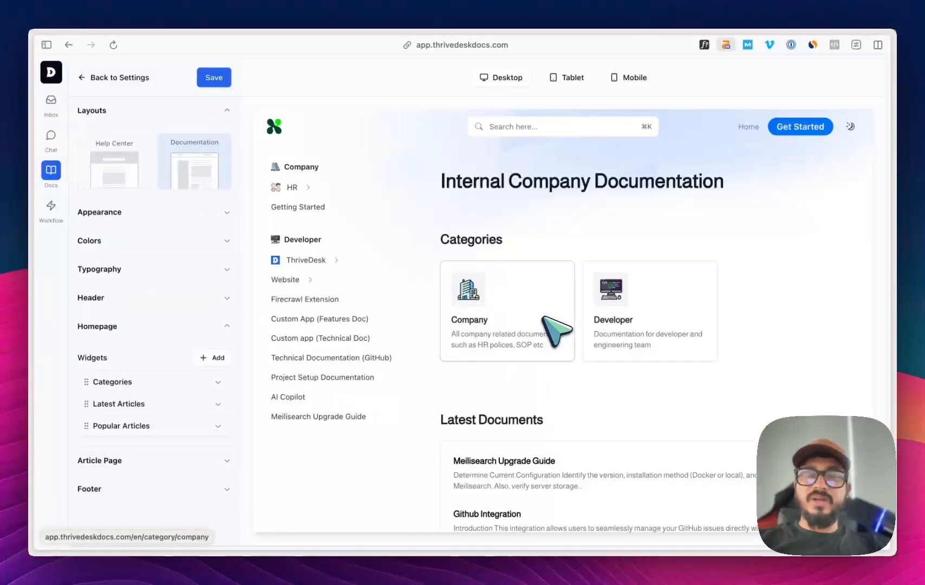
{"action": "scroll", "coordinate": [555, 330], "scroll_direction": "down", "scroll_amount": 10}
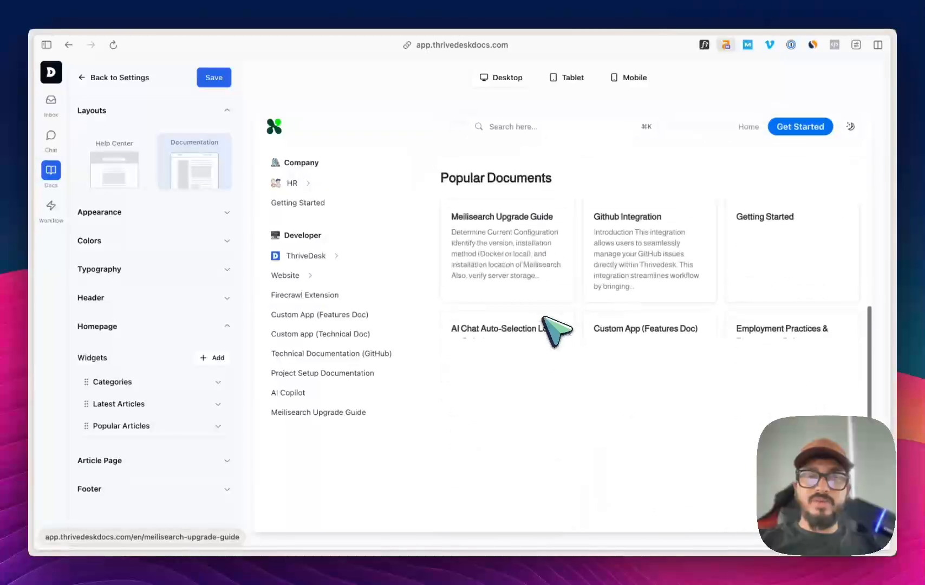
{"action": "scroll", "coordinate": [555, 331], "scroll_direction": "up", "scroll_amount": 6}
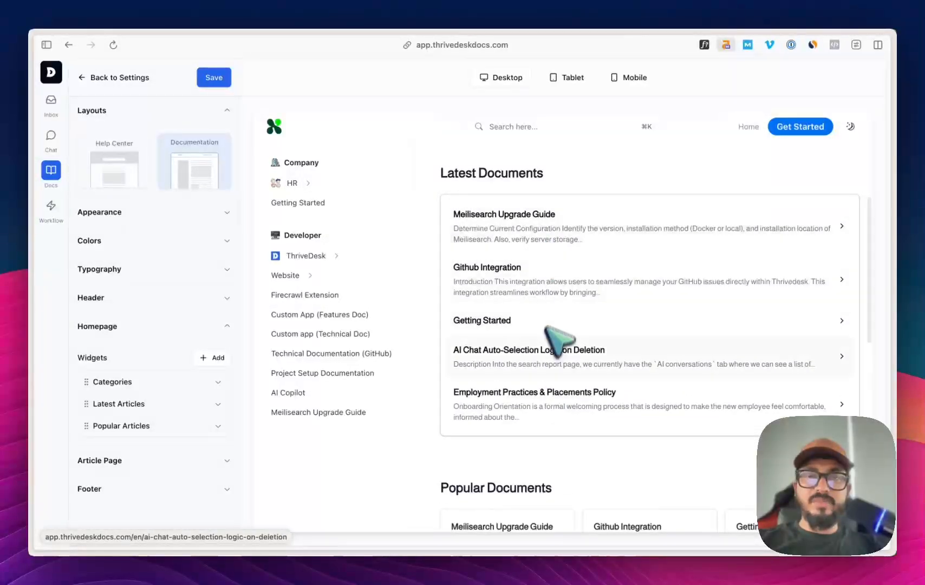
{"action": "scroll", "coordinate": [555, 349], "scroll_direction": "up", "scroll_amount": 5}
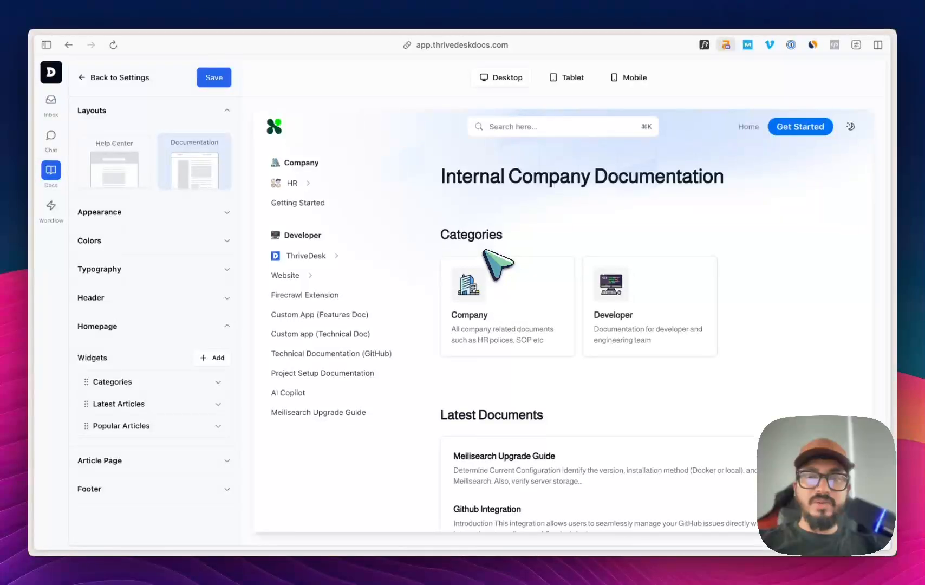
{"action": "scroll", "coordinate": [490, 265], "scroll_direction": "down", "scroll_amount": 4}
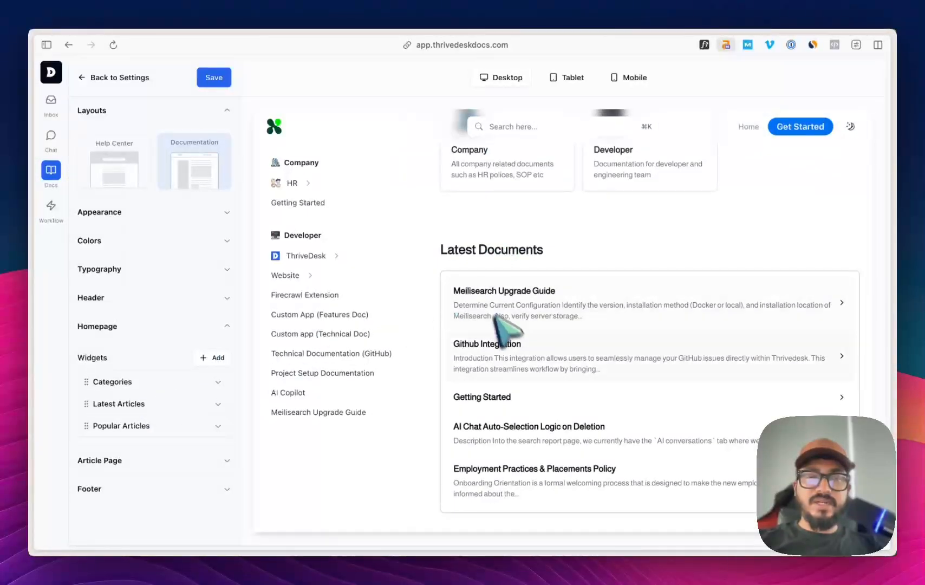
{"action": "scroll", "coordinate": [506, 303], "scroll_direction": "down", "scroll_amount": 10}
{"action": "scroll", "coordinate": [558, 295], "scroll_direction": "up", "scroll_amount": 3}
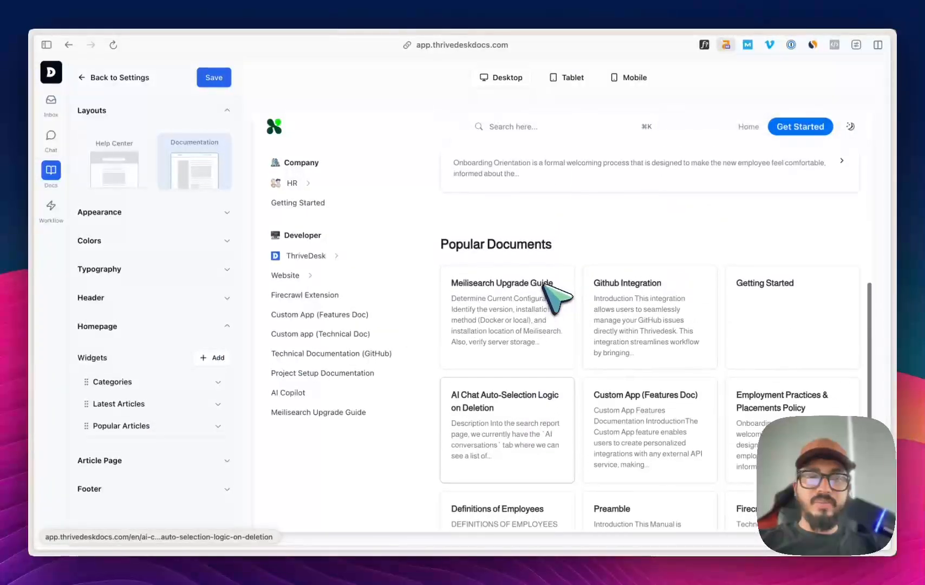
{"action": "scroll", "coordinate": [568, 295], "scroll_direction": "down", "scroll_amount": 3}
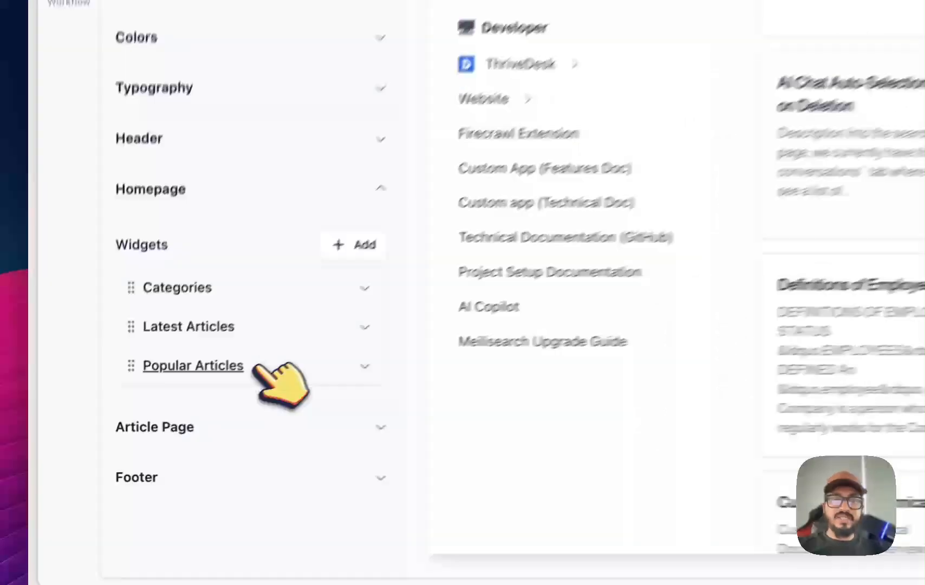
- Set the Popular Articles widget's display type to List and its limit to 5
{"action": "left_click", "coordinate": [254, 366]}
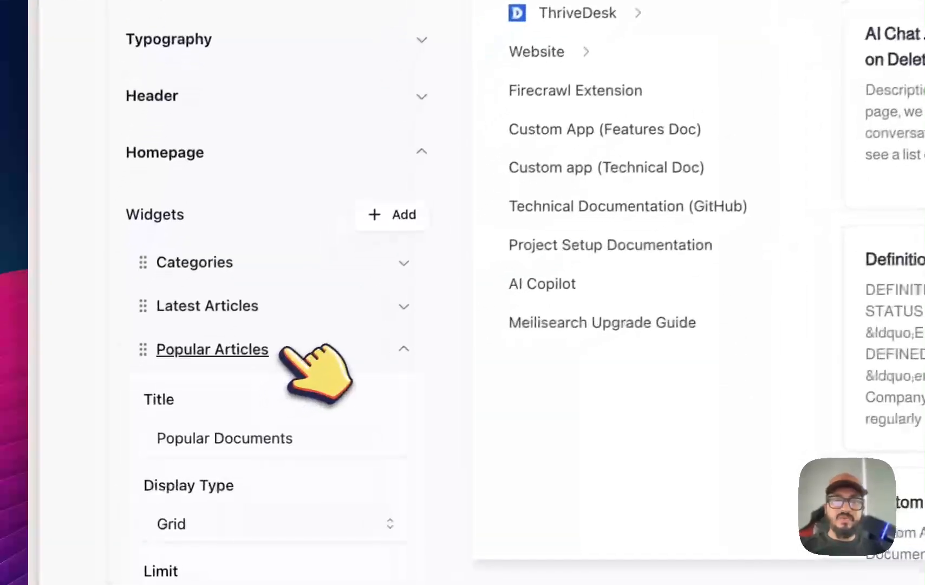
{"action": "scroll", "coordinate": [295, 347], "scroll_direction": "down", "scroll_amount": 3}
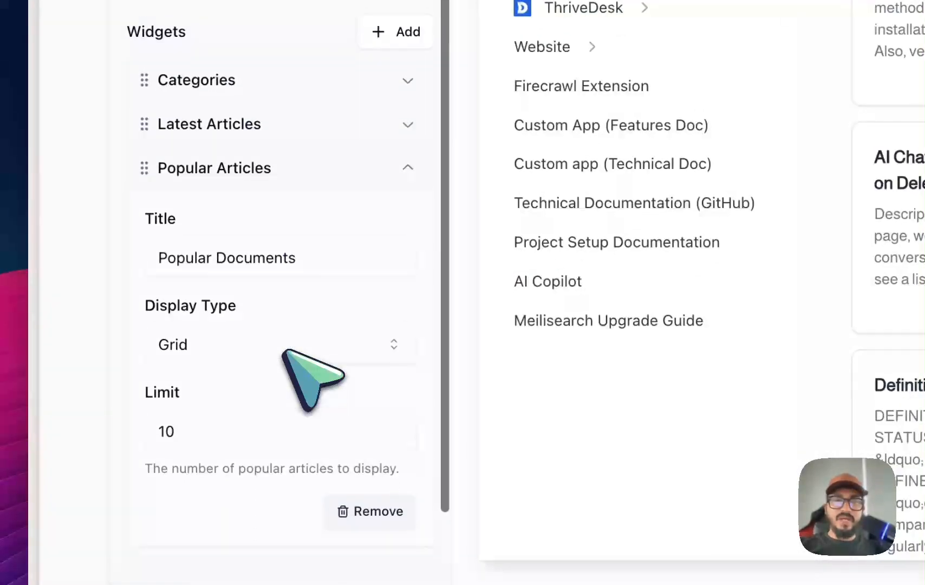
{"action": "scroll", "coordinate": [282, 350], "scroll_direction": "down", "scroll_amount": 1}
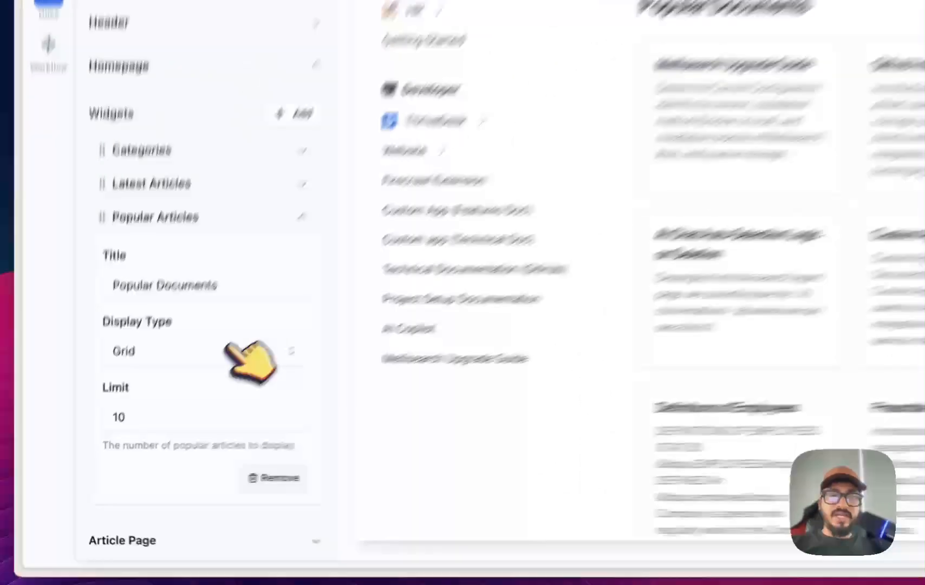
{"action": "left_click", "coordinate": [173, 407]}
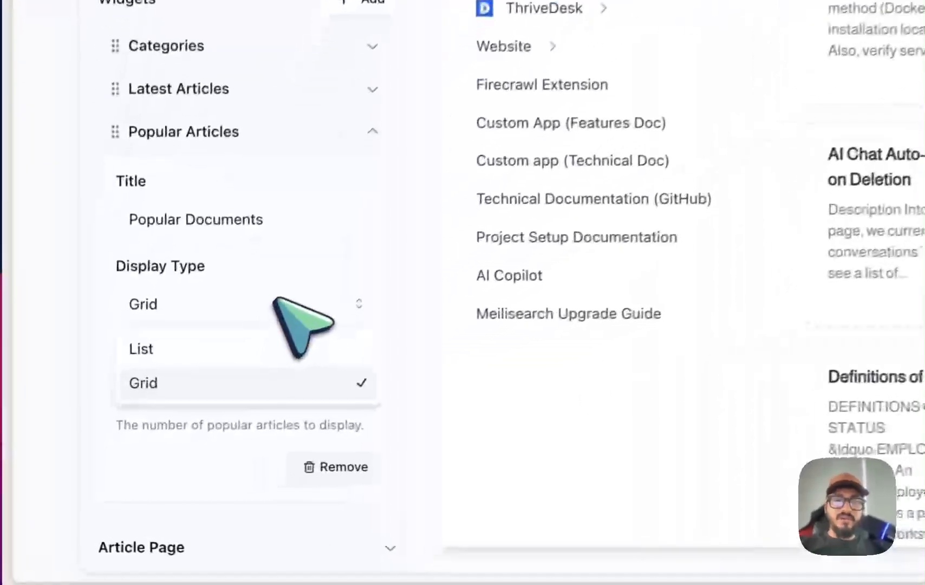
{"action": "left_click", "coordinate": [162, 429]}
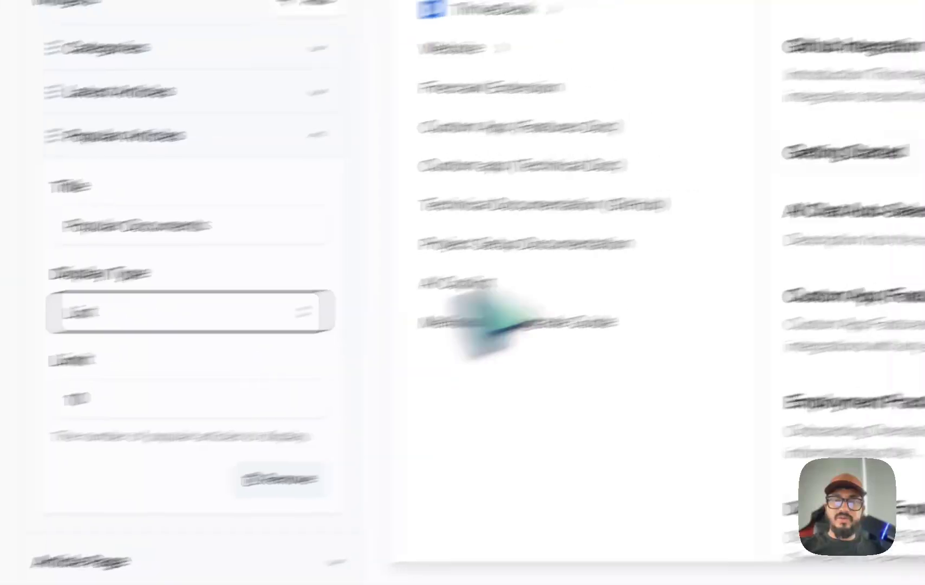
{"action": "left_click", "coordinate": [212, 392]}
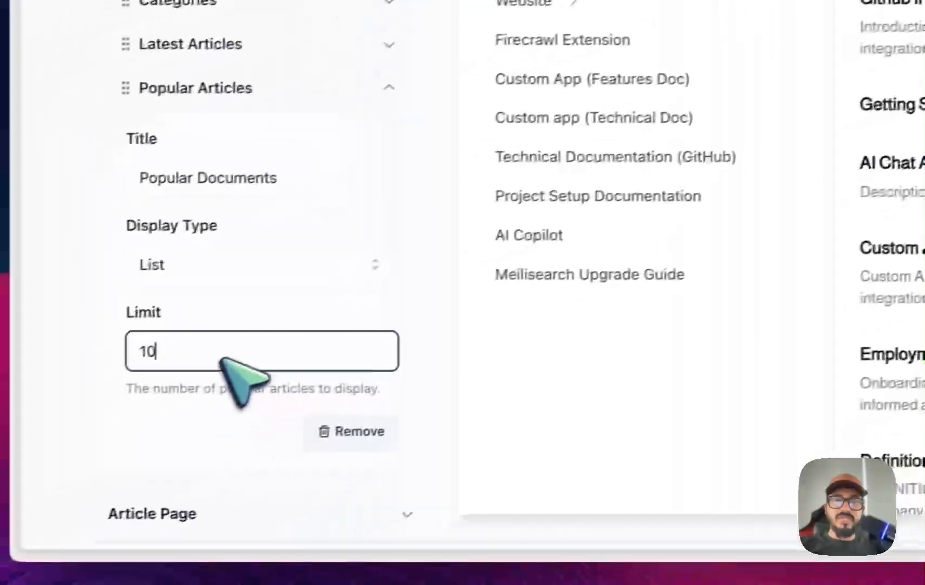
{"action": "key", "text": "BackSpace"}
{"action": "key", "text": "BackSpace"}
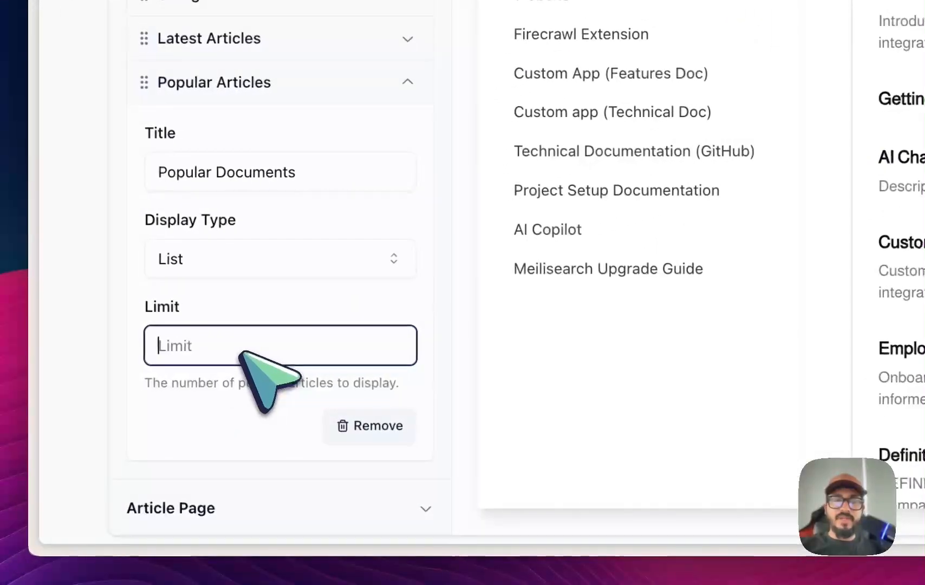
{"action": "type", "text": "5"}
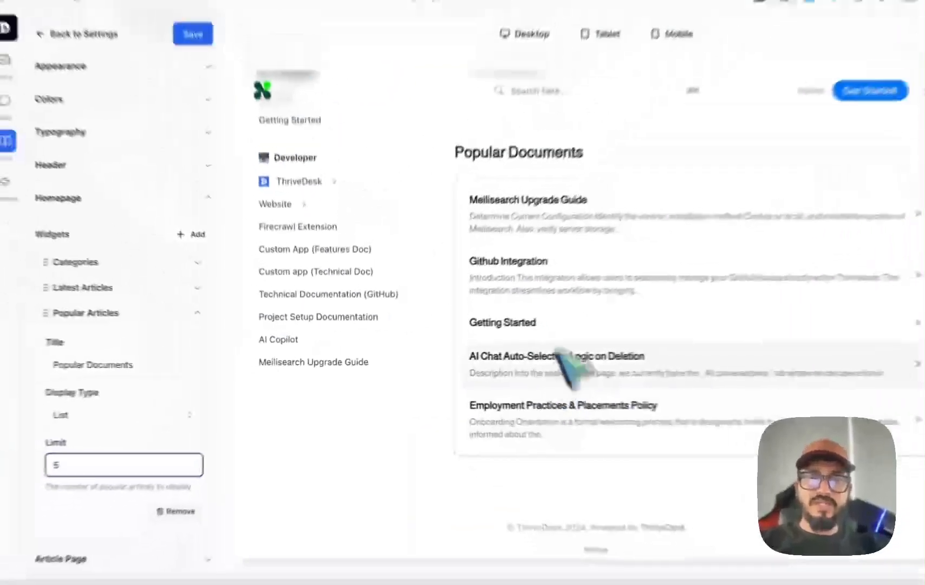
- Set the Latest Articles widget's display type to Grid, turn on its pagination and collapse the widget
{"action": "scroll", "coordinate": [541, 370], "scroll_direction": "up", "scroll_amount": 2}
{"action": "scroll", "coordinate": [552, 379], "scroll_direction": "up", "scroll_amount": 5}
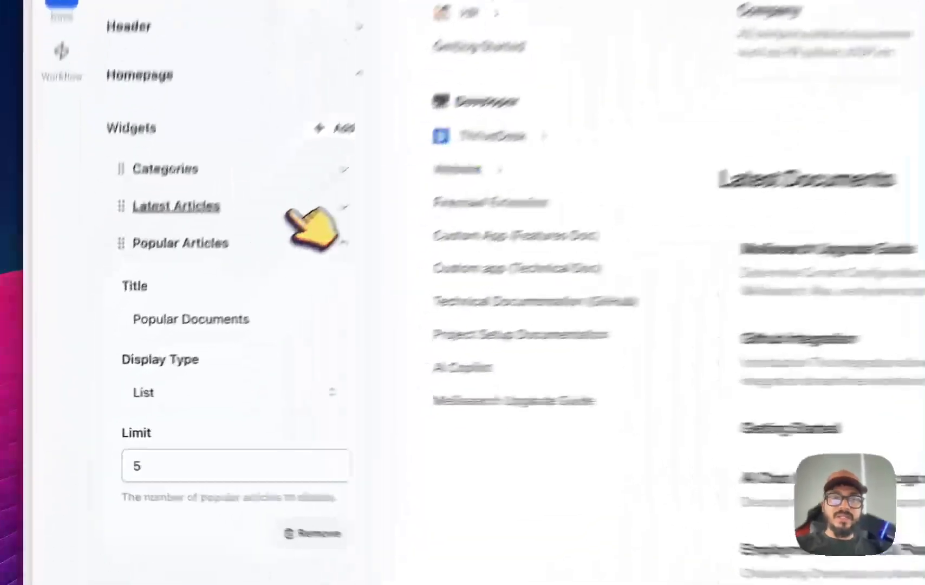
{"action": "left_click", "coordinate": [303, 206]}
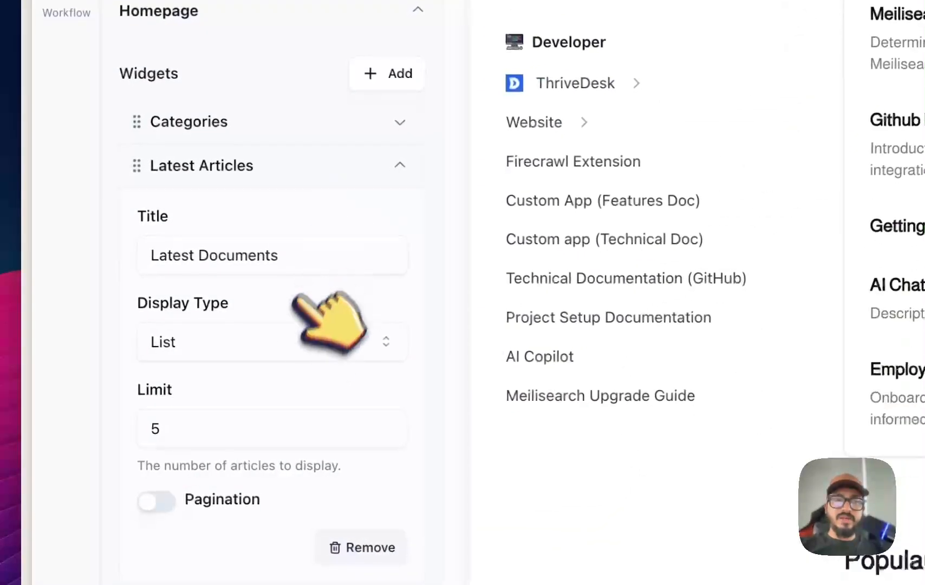
{"action": "left_click", "coordinate": [282, 344]}
{"action": "left_click", "coordinate": [273, 419]}
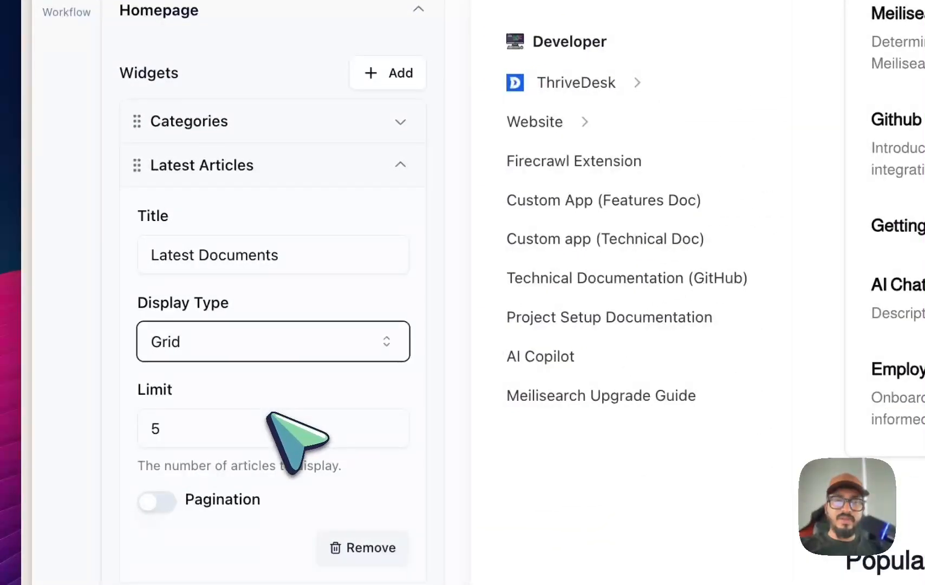
{"action": "left_click", "coordinate": [138, 384]}
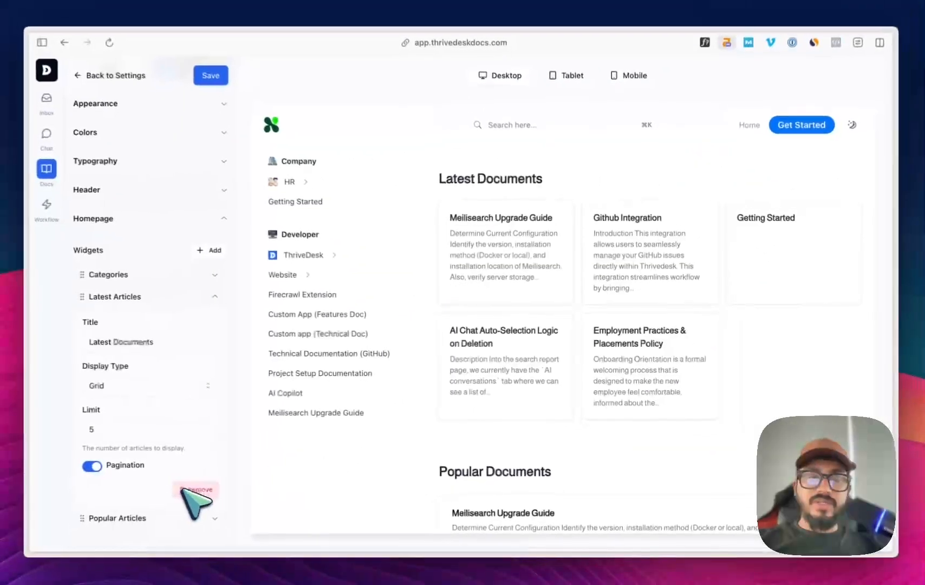
{"action": "left_click", "coordinate": [188, 303]}
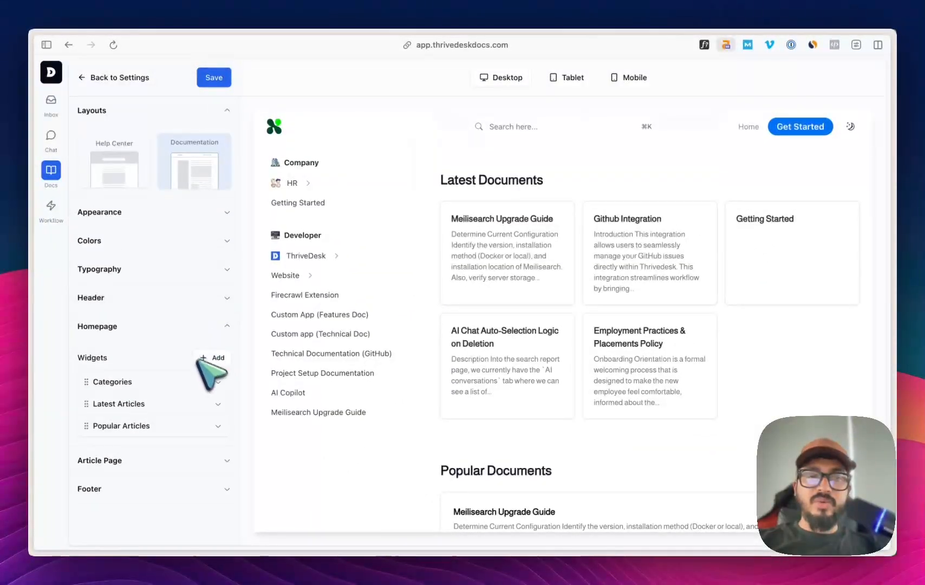
- Try adding a Featured Category widget to the homepage, show its settings and remove it
{"action": "left_click", "coordinate": [214, 357]}
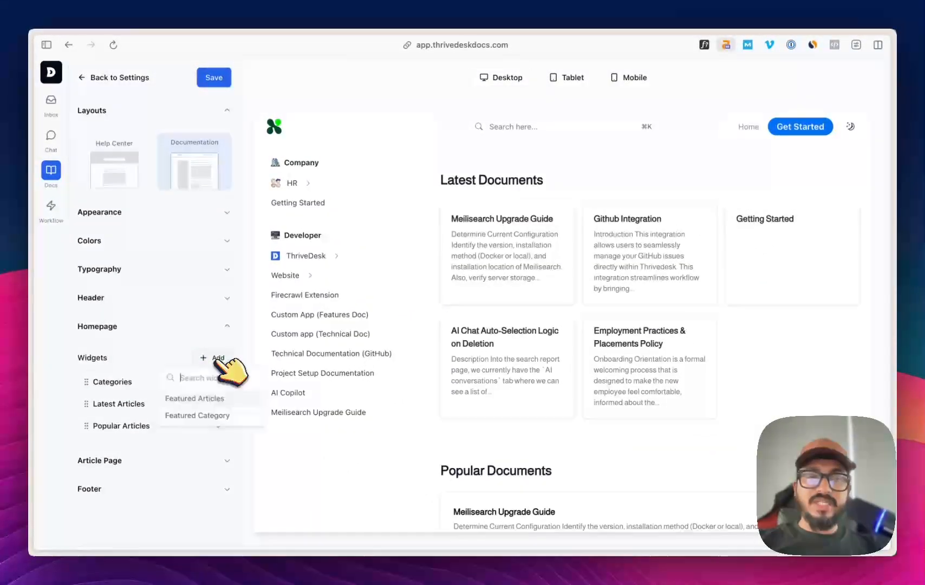
{"action": "left_click", "coordinate": [215, 417]}
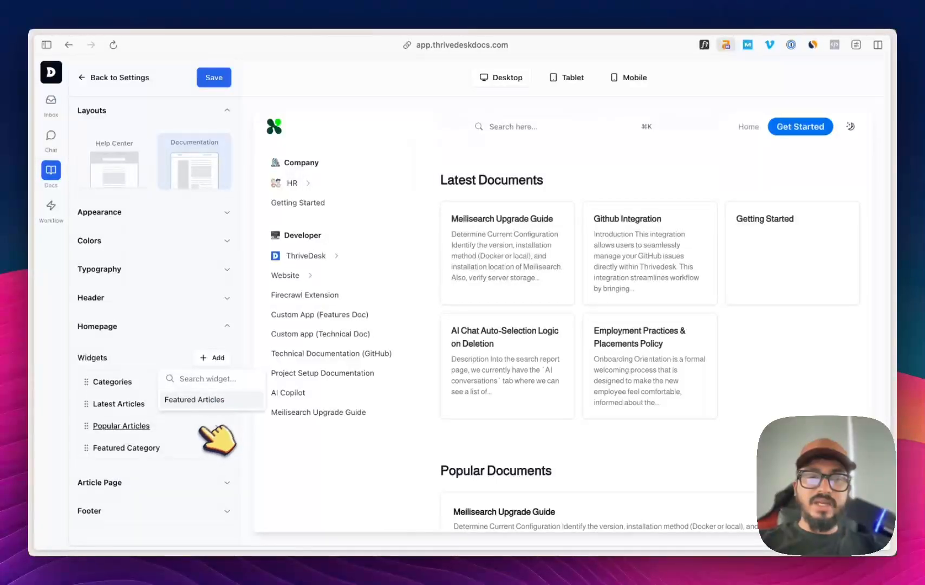
{"action": "left_click", "coordinate": [184, 447]}
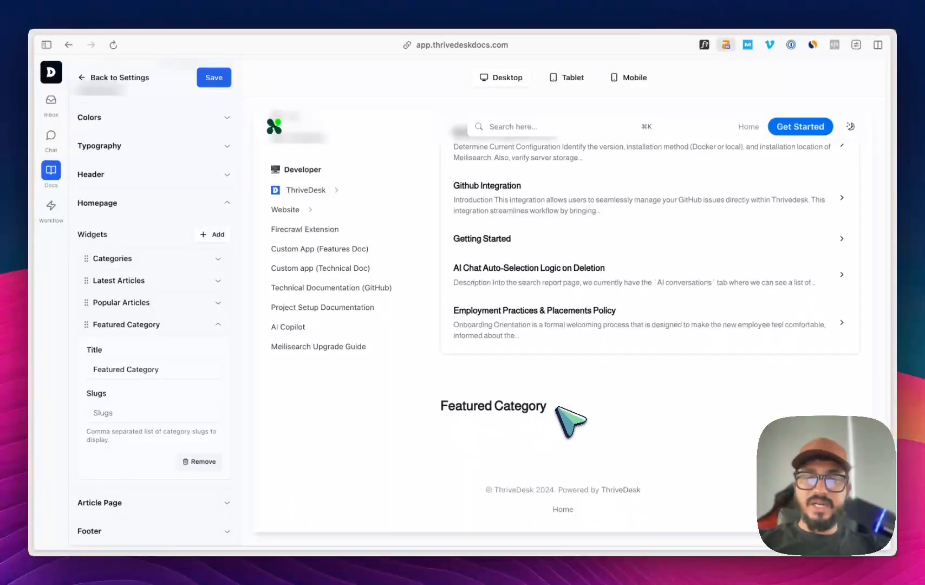
{"action": "left_click", "coordinate": [198, 462]}
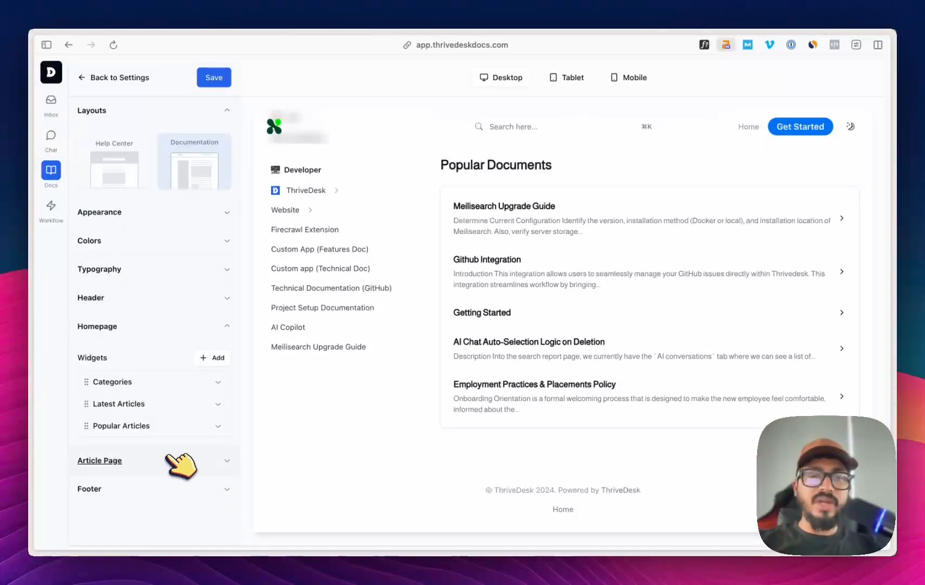
- Show the article page options, and set the footer's light-mode background color to dark red #882222
{"action": "left_click", "coordinate": [180, 464]}
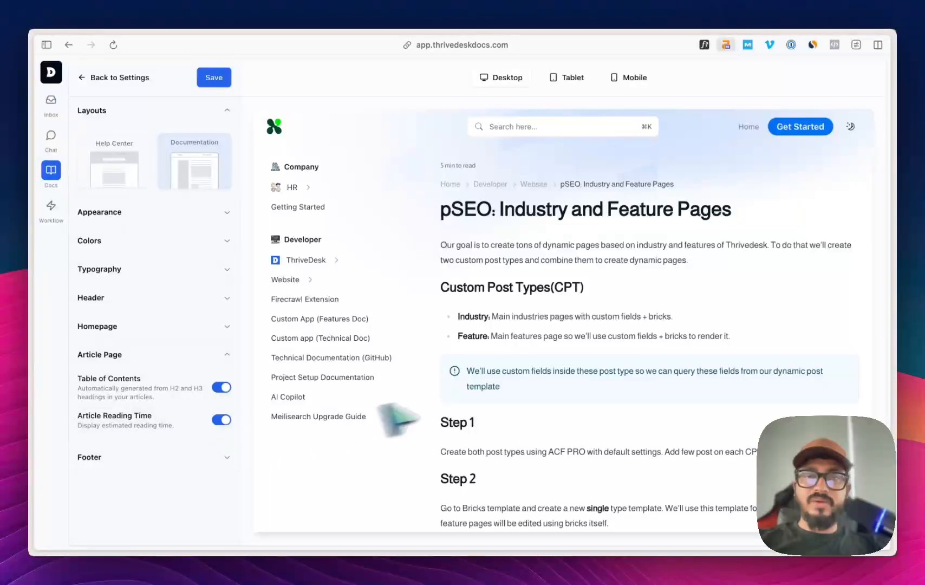
{"action": "left_click", "coordinate": [147, 456]}
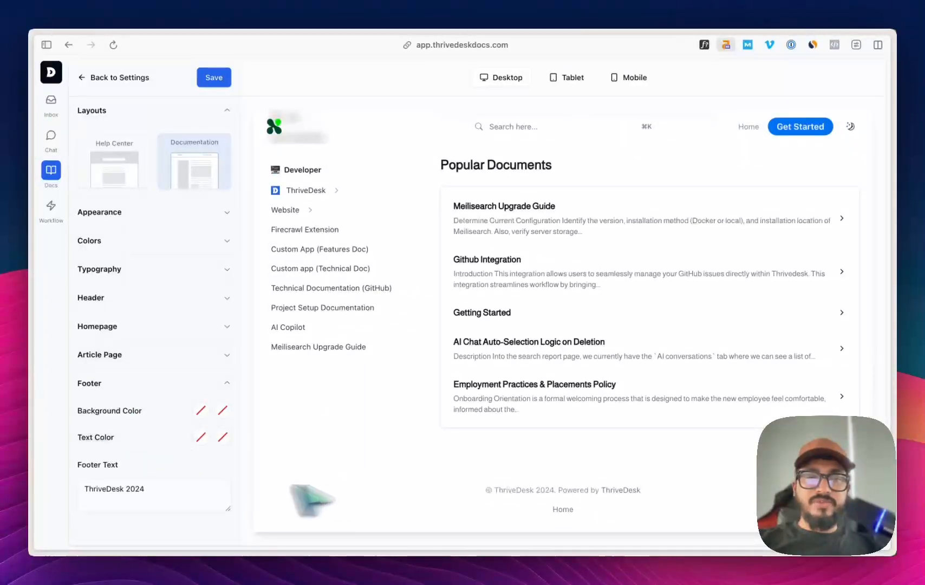
{"action": "left_click", "coordinate": [201, 409]}
{"action": "left_click", "coordinate": [294, 301]}
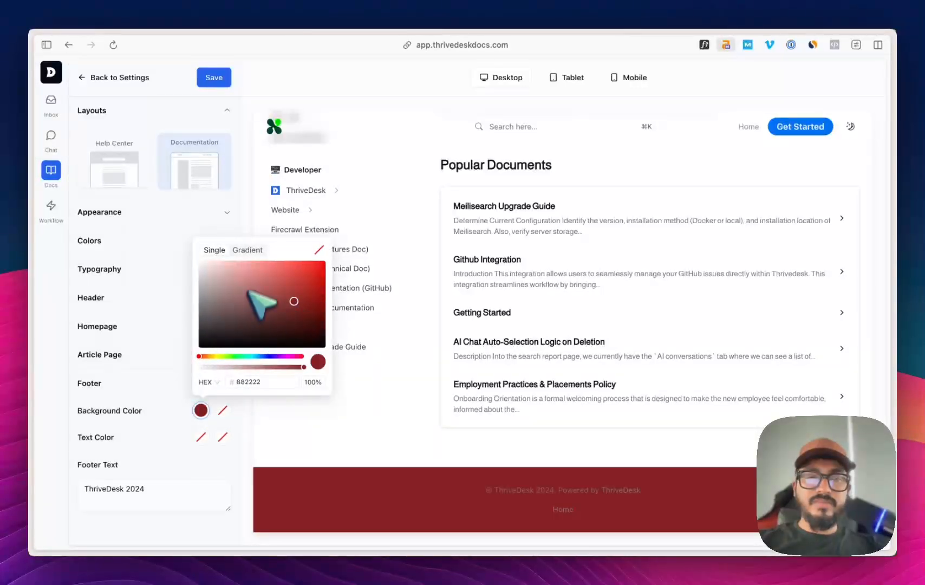
- Pick a light shade for the footer's light-mode text color and close the color picker
{"action": "left_click", "coordinate": [200, 436]}
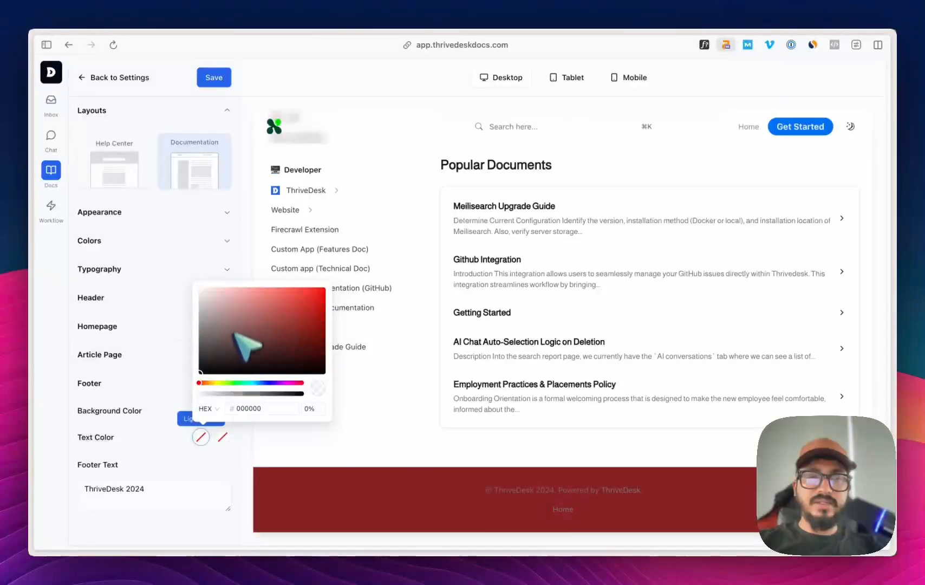
{"action": "left_click", "coordinate": [211, 298]}
{"action": "left_click", "coordinate": [150, 473]}
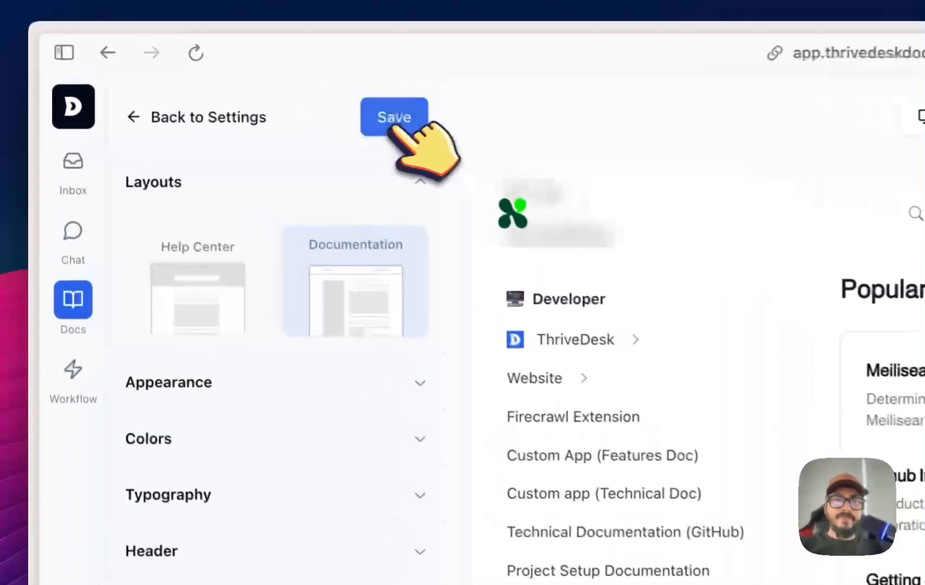
- Save the site design, return to the site settings and open the live documentation site
{"action": "left_click", "coordinate": [391, 124]}
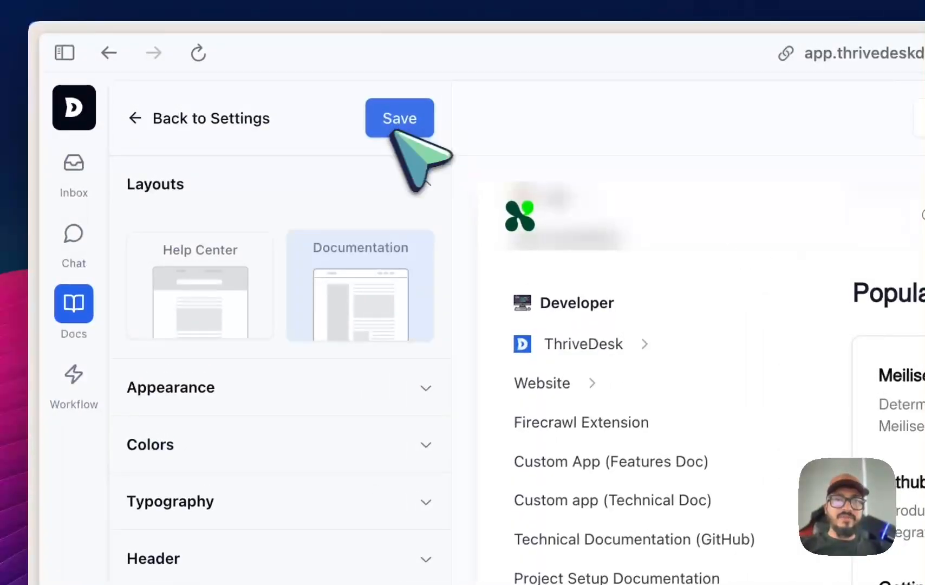
{"action": "left_click", "coordinate": [244, 115]}
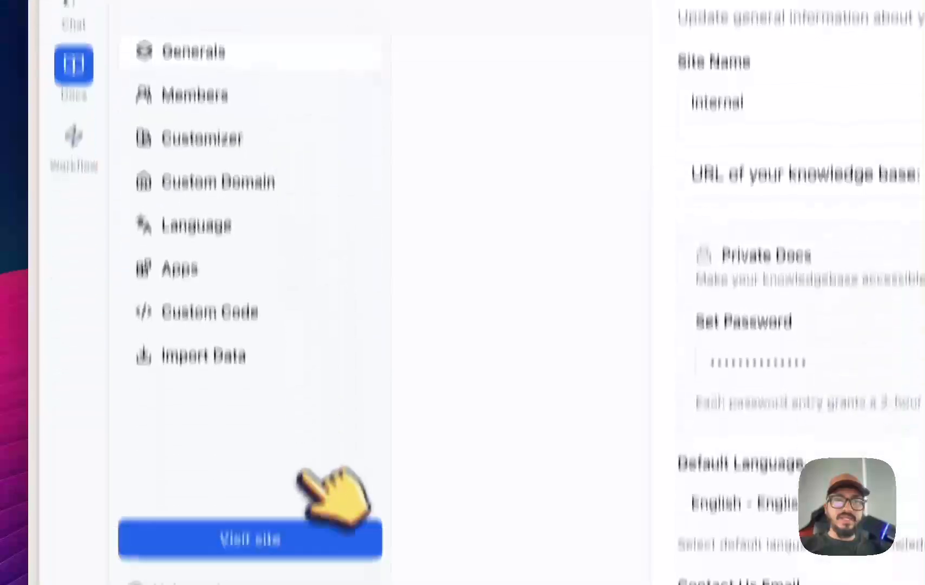
{"action": "left_click", "coordinate": [300, 441]}
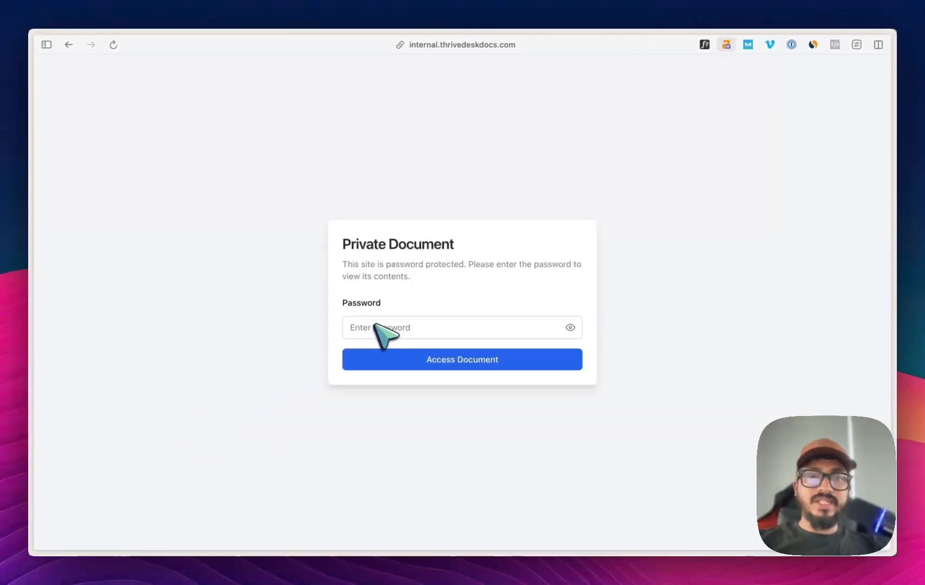
- Enter the site password to access the private documentation and dismiss the offer to save the login
{"action": "left_click", "coordinate": [374, 326]}
{"action": "left_click", "coordinate": [411, 353]}
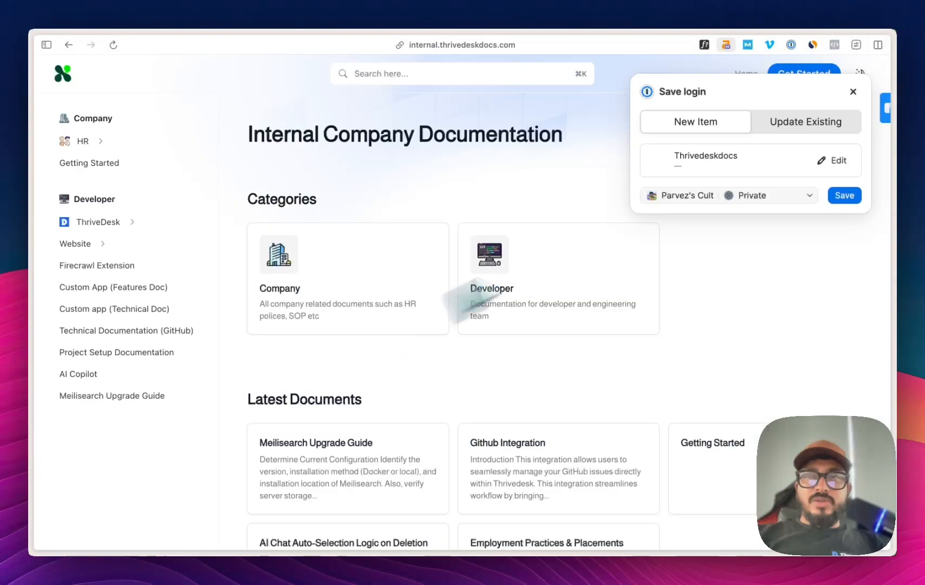
{"action": "left_click", "coordinate": [853, 91]}
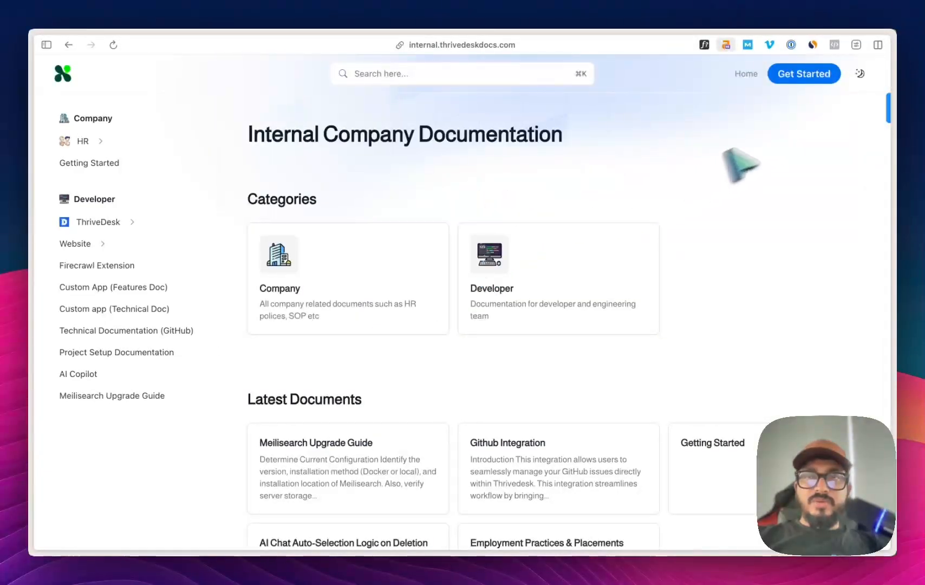
- Switch the live documentation site to dark mode
{"action": "left_click", "coordinate": [860, 73]}
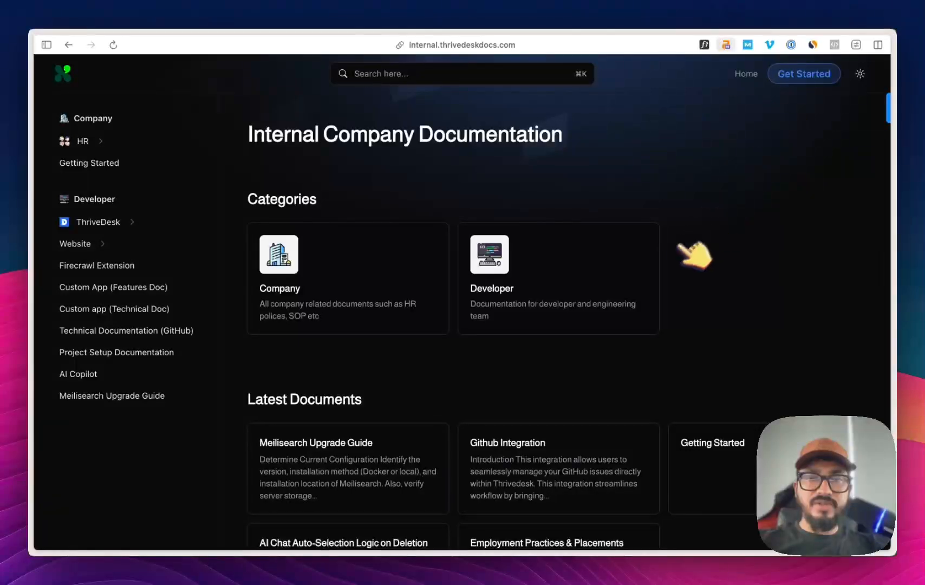
- Review the homepage in dark mode, open the Company category and switch the site to light mode
{"action": "scroll", "coordinate": [681, 249], "scroll_direction": "down", "scroll_amount": 10}
{"action": "scroll", "coordinate": [544, 385], "scroll_direction": "up", "scroll_amount": 15}
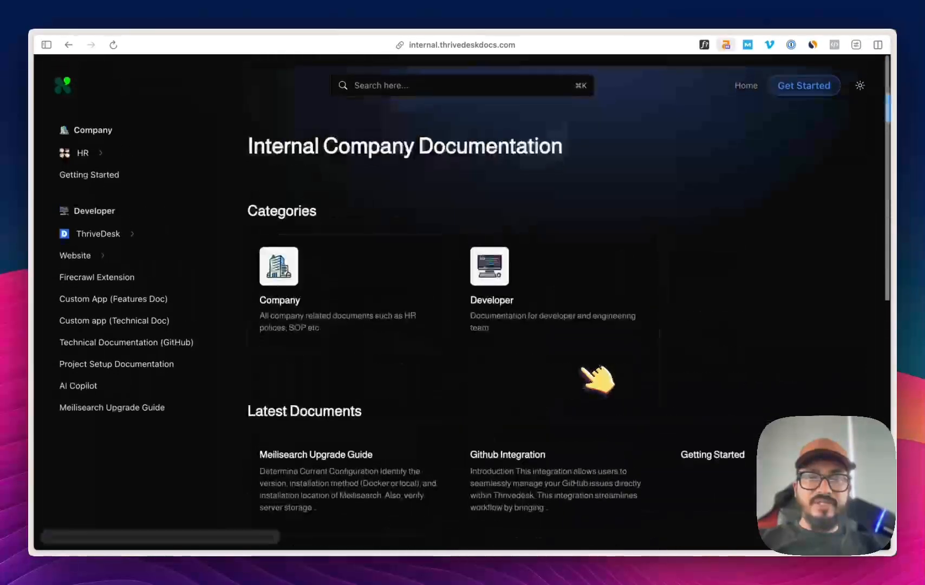
{"action": "left_click", "coordinate": [366, 291]}
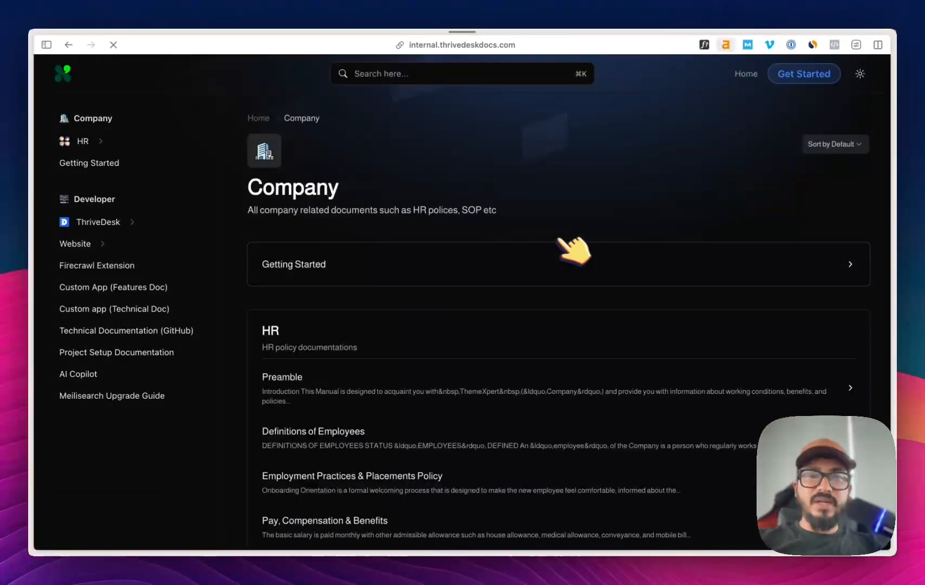
{"action": "left_click", "coordinate": [860, 74]}
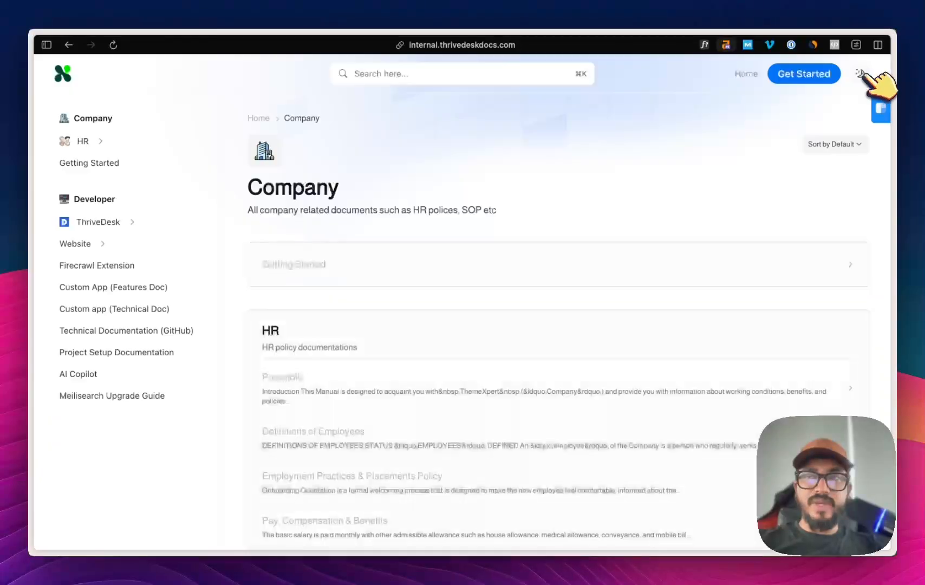
- Expand the Website section, open its pSEO: Industry and Feature Pages article and highlight the reading time
{"action": "left_click", "coordinate": [103, 243]}
{"action": "left_click", "coordinate": [100, 271]}
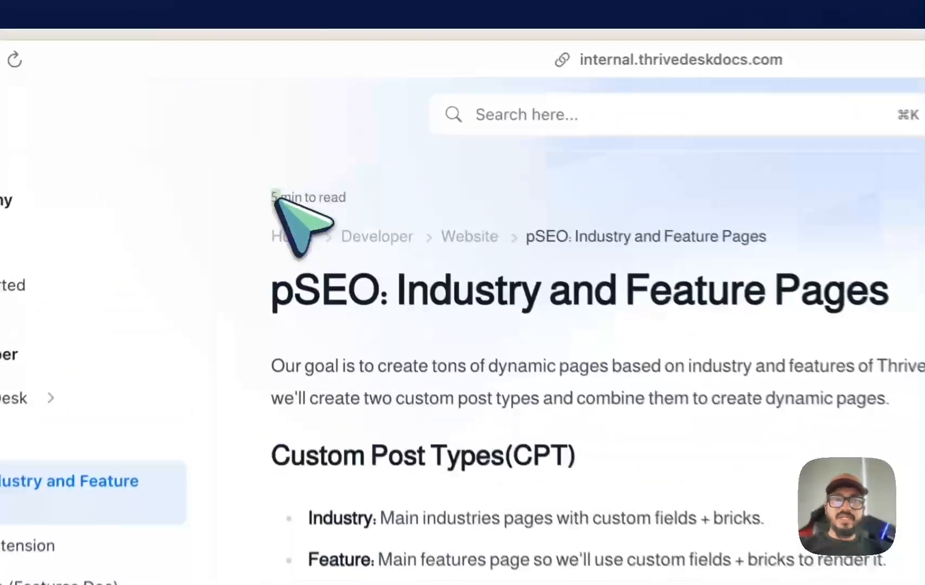
{"action": "left_click_drag", "start_coordinate": [248, 116], "coordinate": [288, 117]}
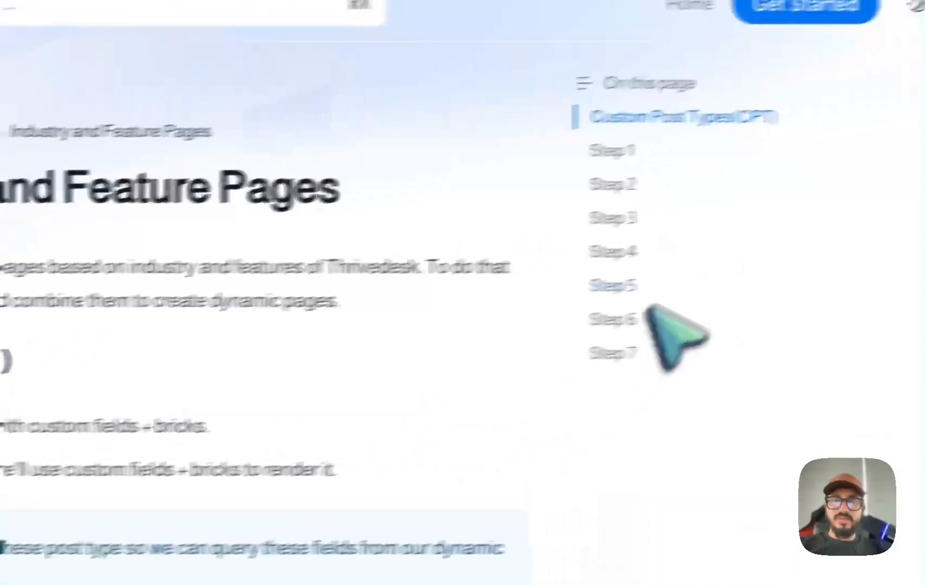
- Jump between the article's steps using its on-page contents, return to its beginning and open the parent Website category
{"action": "left_click", "coordinate": [726, 199]}
{"action": "left_click", "coordinate": [521, 188]}
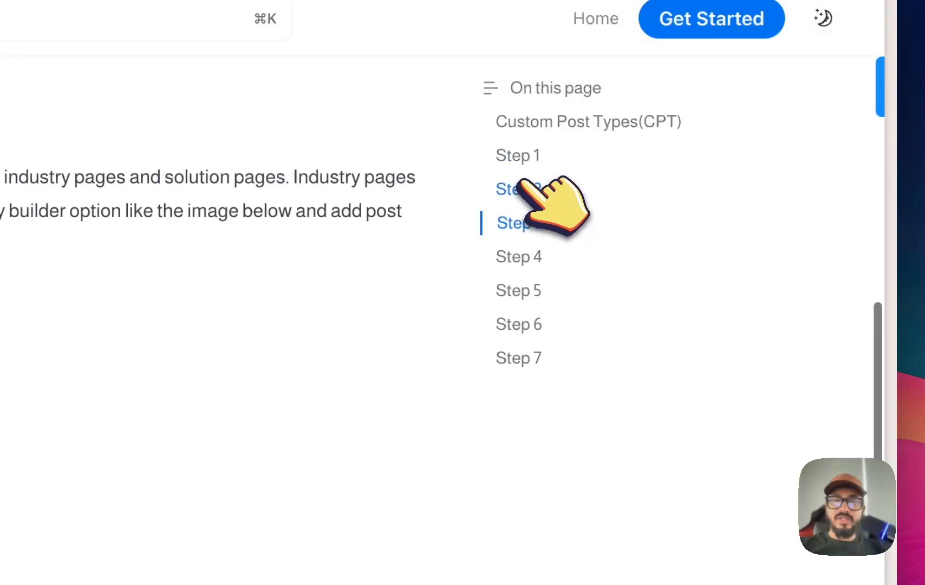
{"action": "scroll", "coordinate": [292, 363], "scroll_direction": "up", "scroll_amount": 10}
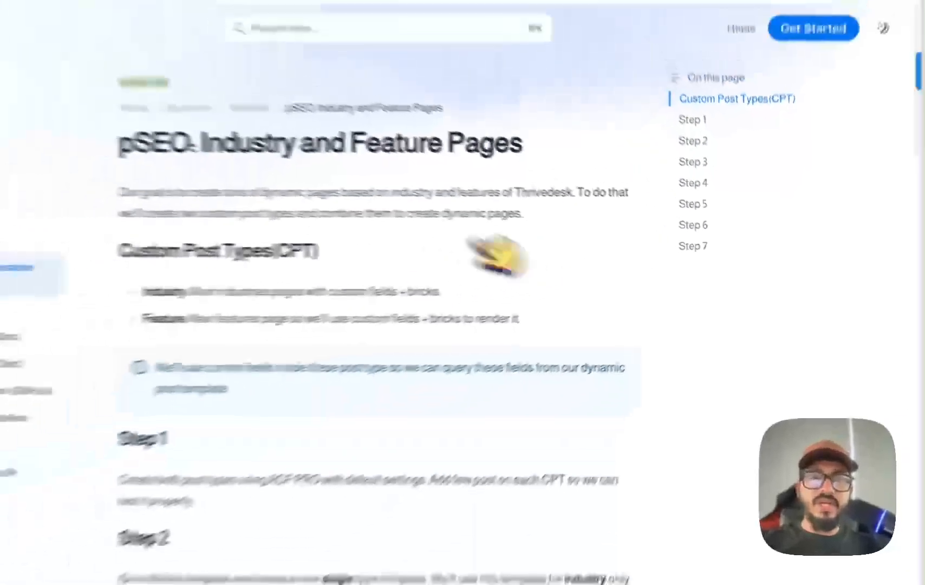
{"action": "left_click", "coordinate": [352, 137]}
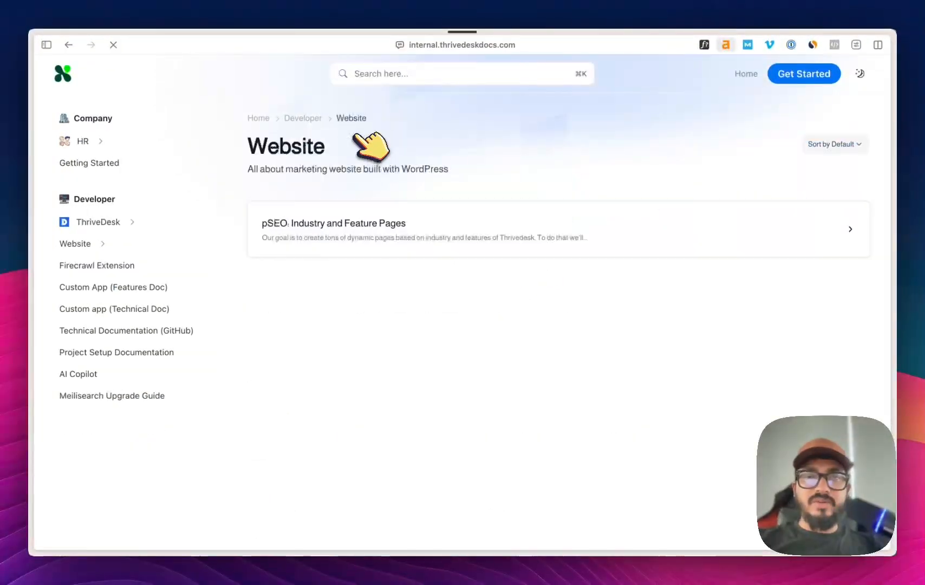
- Return to the site settings, open the design customizer and switch the layout to Help Center
{"action": "mouse_move", "coordinate": [72, 241]}
{"action": "left_click", "coordinate": [99, 196]}
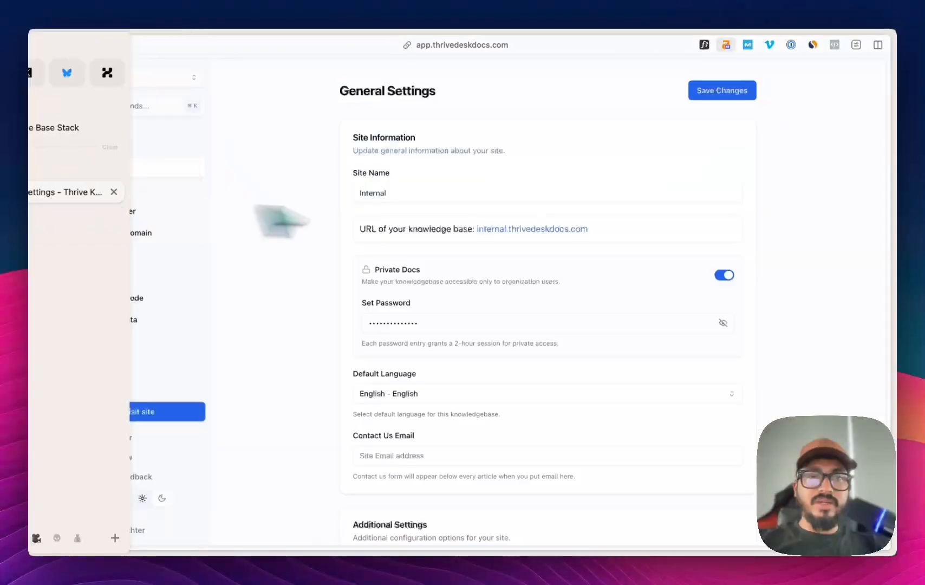
{"action": "left_click", "coordinate": [157, 210]}
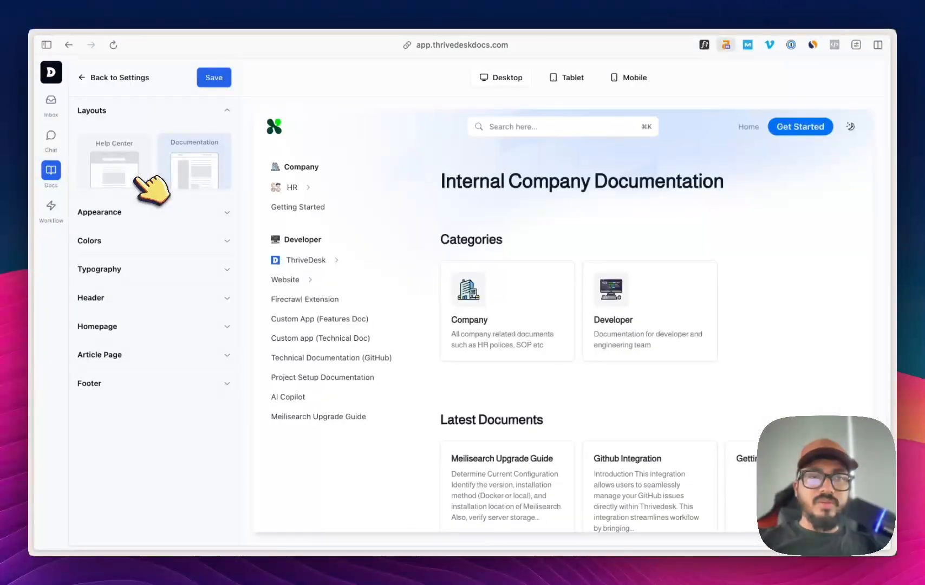
{"action": "left_click", "coordinate": [137, 178]}
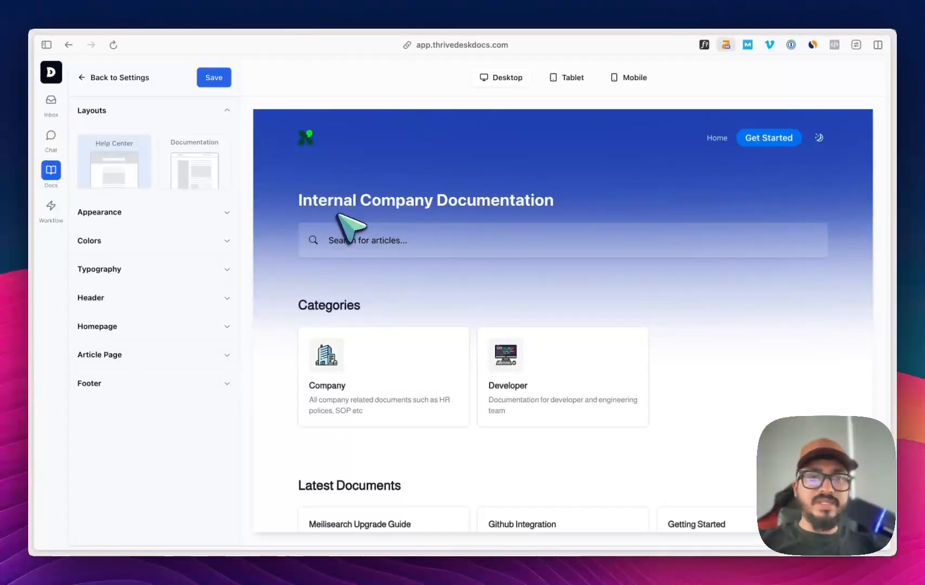
- Open the header options and try the Medium and Short lengths for the left-aligned search bar
{"action": "left_click", "coordinate": [201, 296]}
{"action": "scroll", "coordinate": [211, 301], "scroll_direction": "down", "scroll_amount": 2}
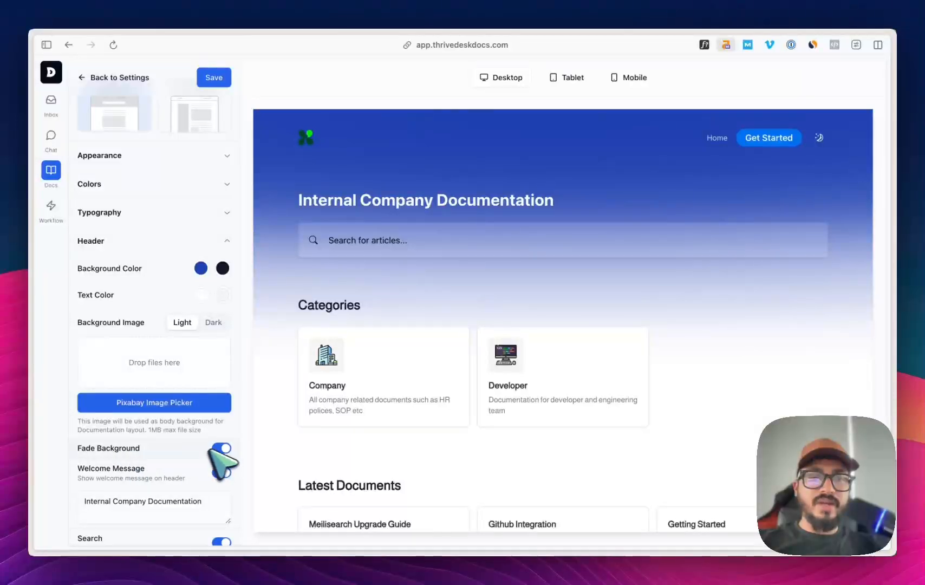
{"action": "scroll", "coordinate": [153, 364], "scroll_direction": "down", "scroll_amount": 5}
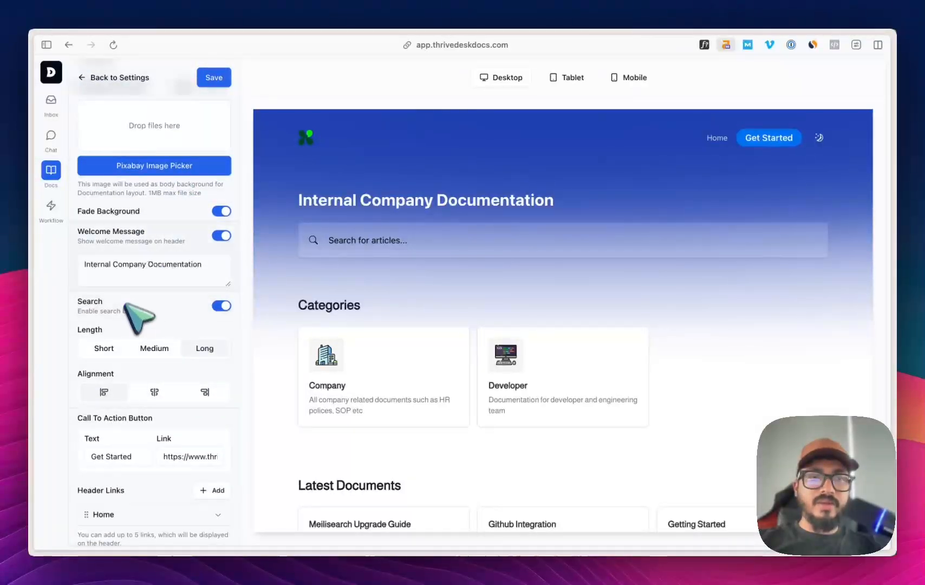
{"action": "scroll", "coordinate": [175, 305], "scroll_direction": "down", "scroll_amount": 2}
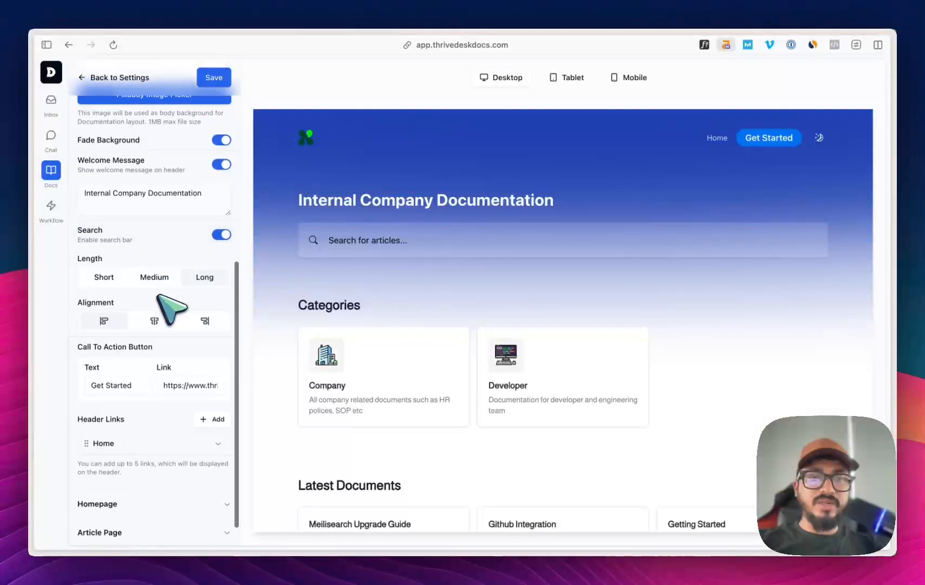
{"action": "left_click", "coordinate": [123, 321]}
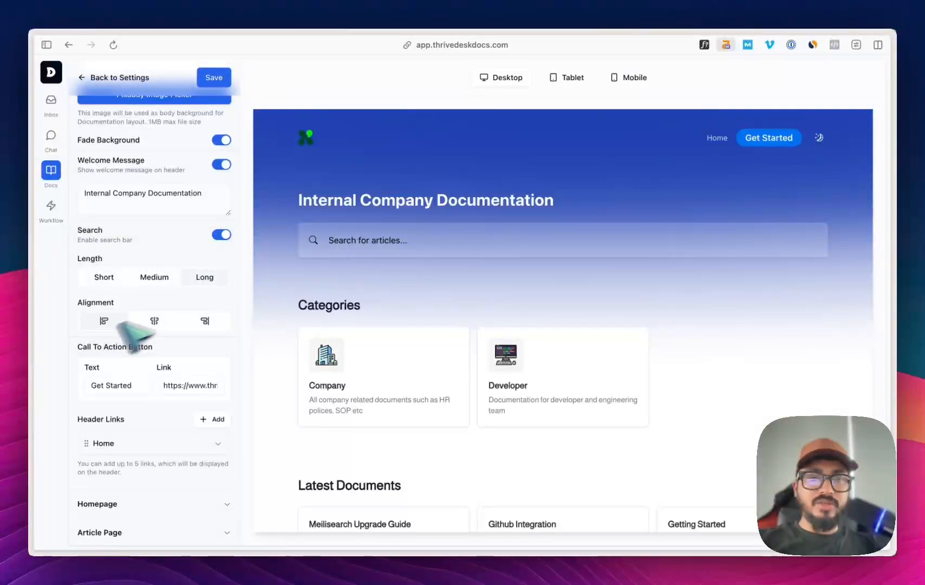
{"action": "left_click", "coordinate": [156, 278]}
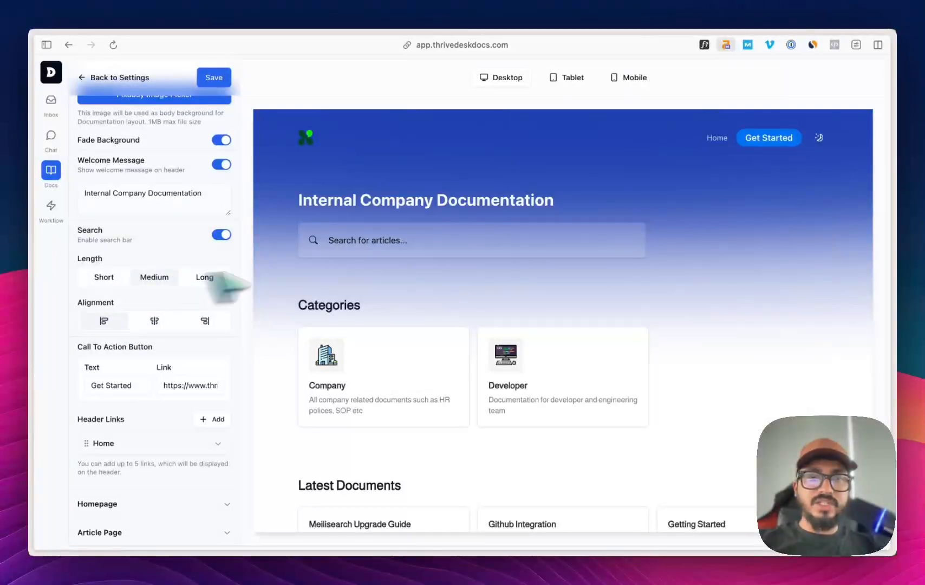
{"action": "left_click", "coordinate": [103, 277]}
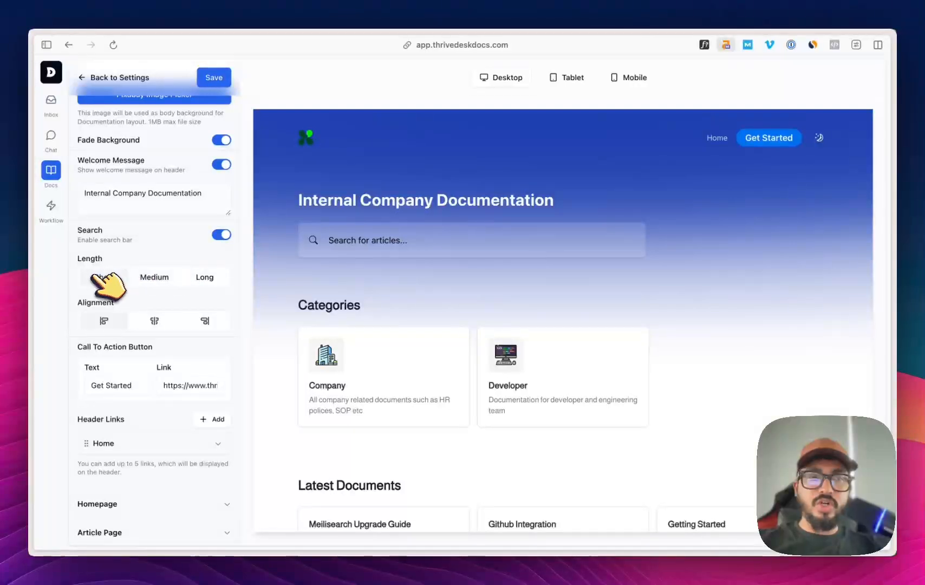
- Try center and right alignment for the header content, restore left alignment and set the search bar length to Long
{"action": "left_click", "coordinate": [157, 320]}
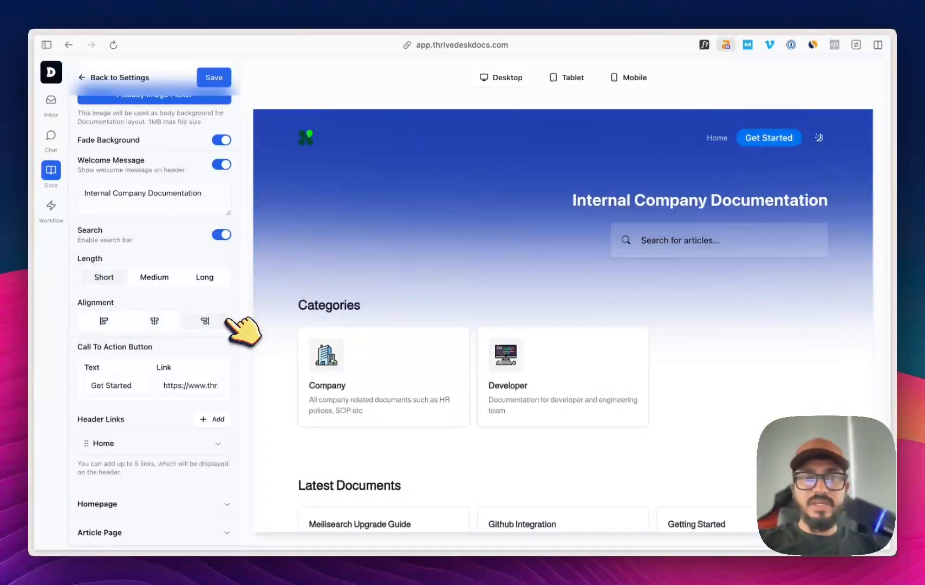
{"action": "left_click", "coordinate": [108, 320]}
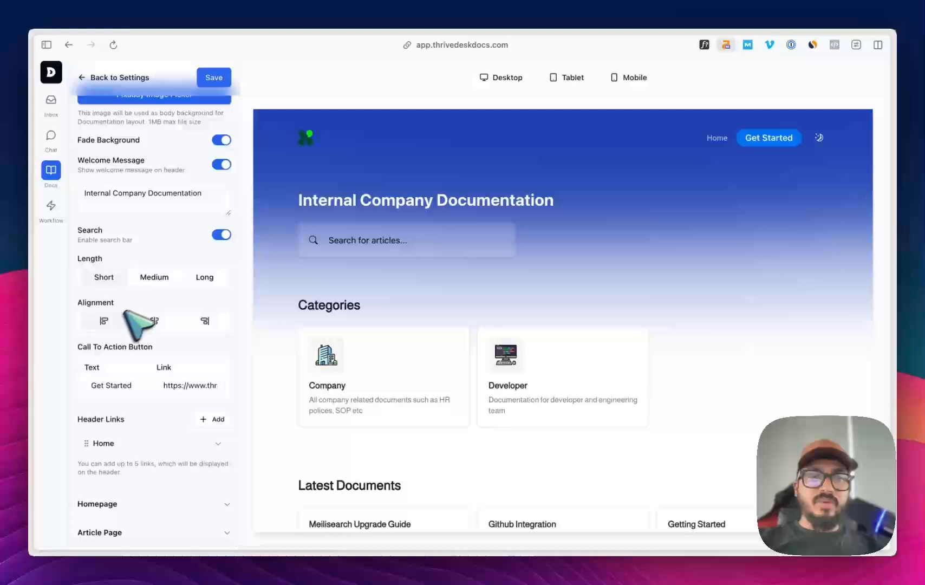
{"action": "left_click", "coordinate": [194, 278]}
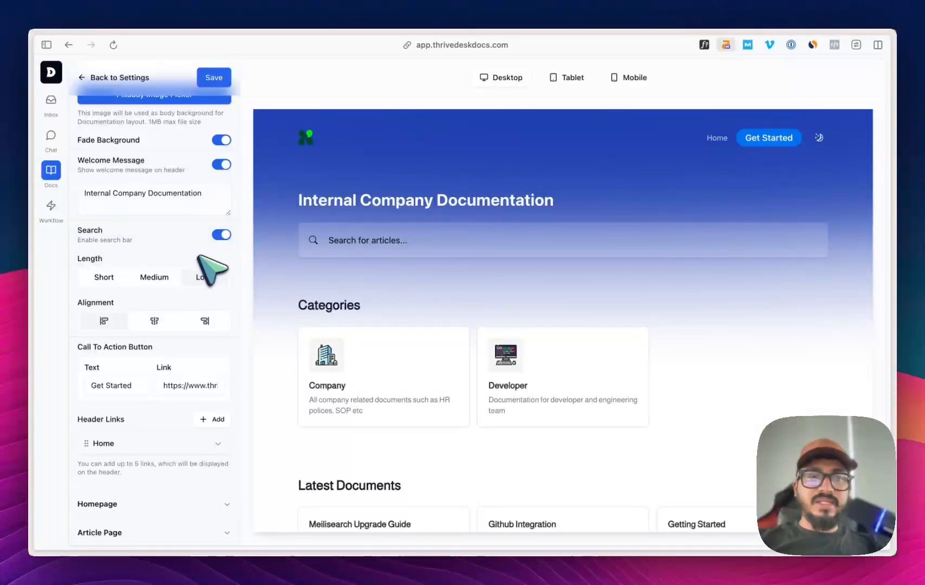
- Save the site design with the Help Center layout
{"action": "scroll", "coordinate": [211, 271], "scroll_direction": "down", "scroll_amount": 1}
{"action": "scroll", "coordinate": [211, 268], "scroll_direction": "up", "scroll_amount": 10}
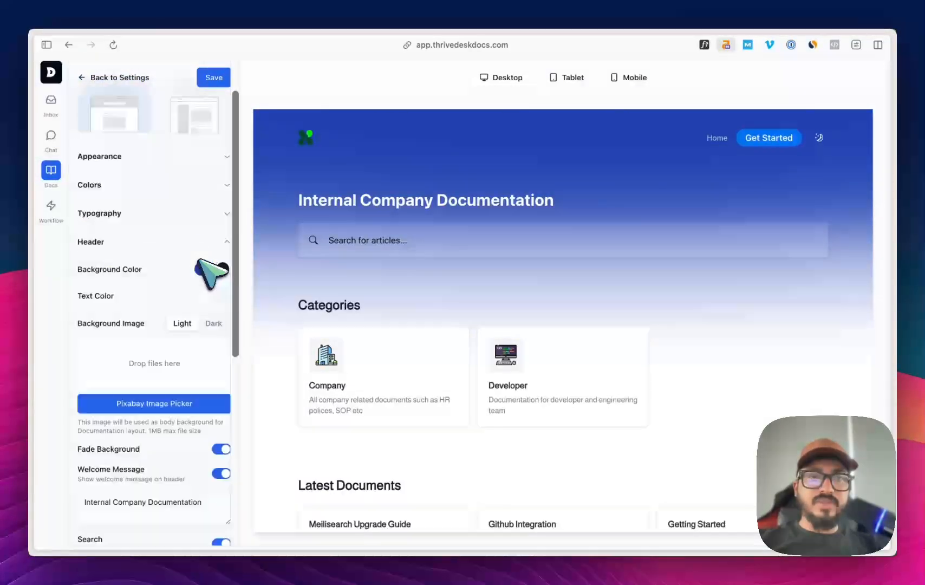
{"action": "left_click", "coordinate": [221, 77]}
- Switch to the live documentation site, go to its homepage and examine the Help Center layout's content sections
{"action": "mouse_move", "coordinate": [58, 181]}
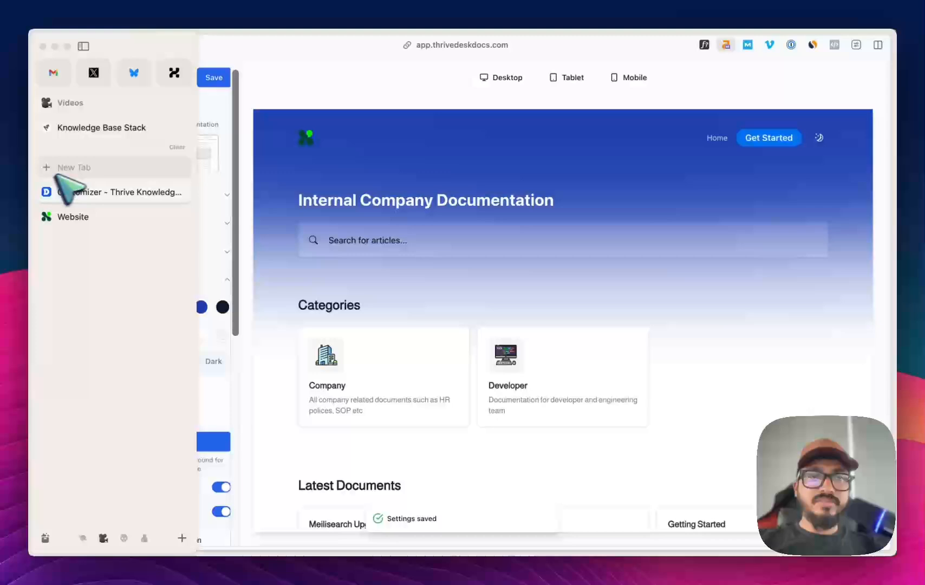
{"action": "left_click", "coordinate": [96, 213]}
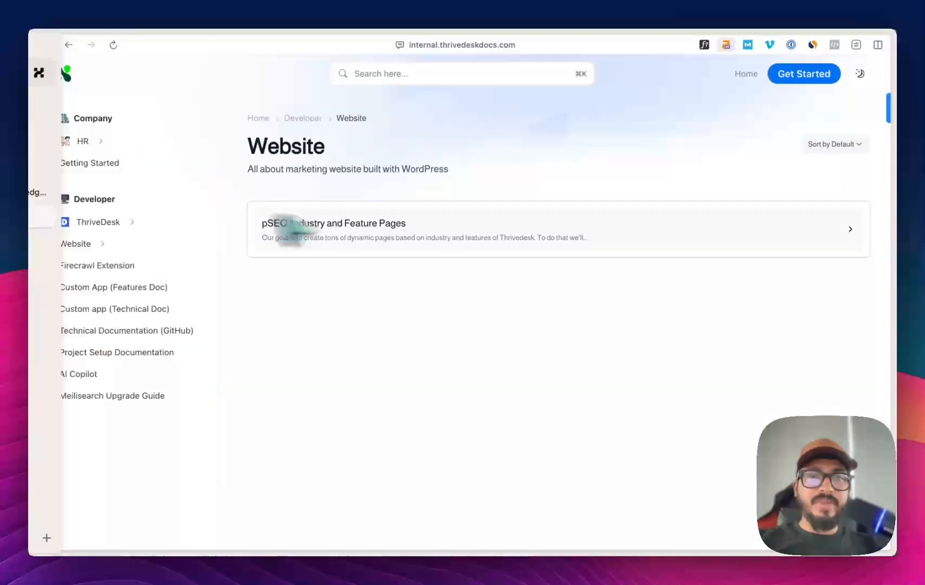
{"action": "left_click", "coordinate": [73, 73]}
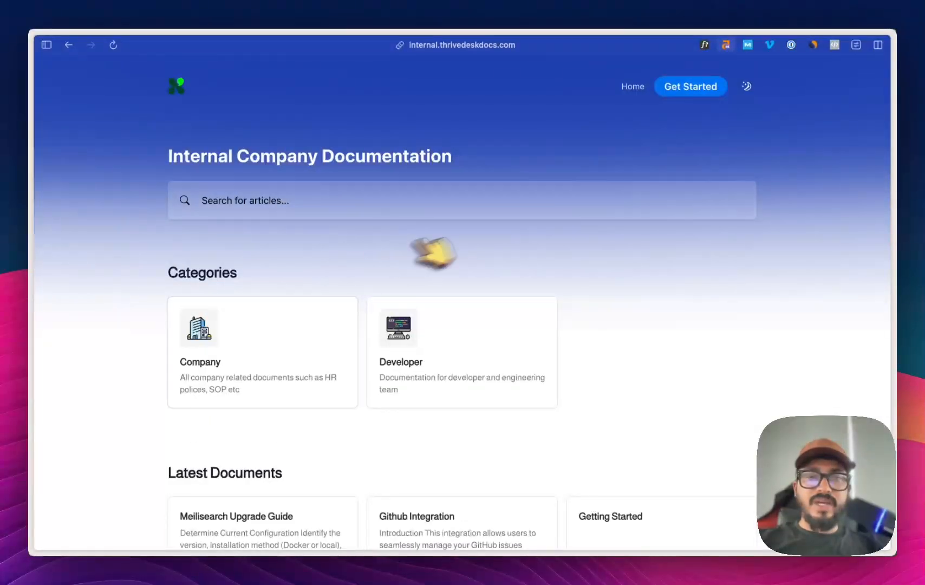
{"action": "scroll", "coordinate": [623, 296], "scroll_direction": "down", "scroll_amount": 10}
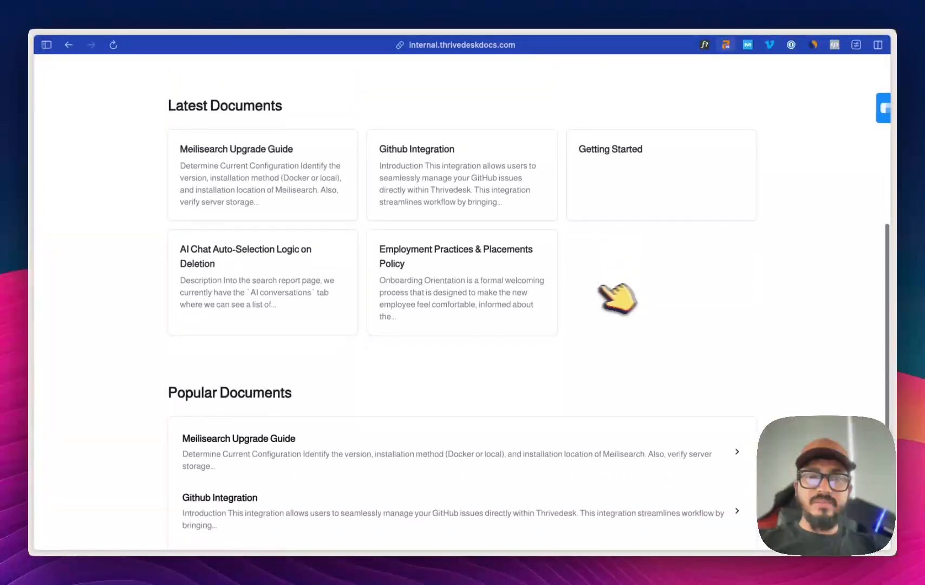